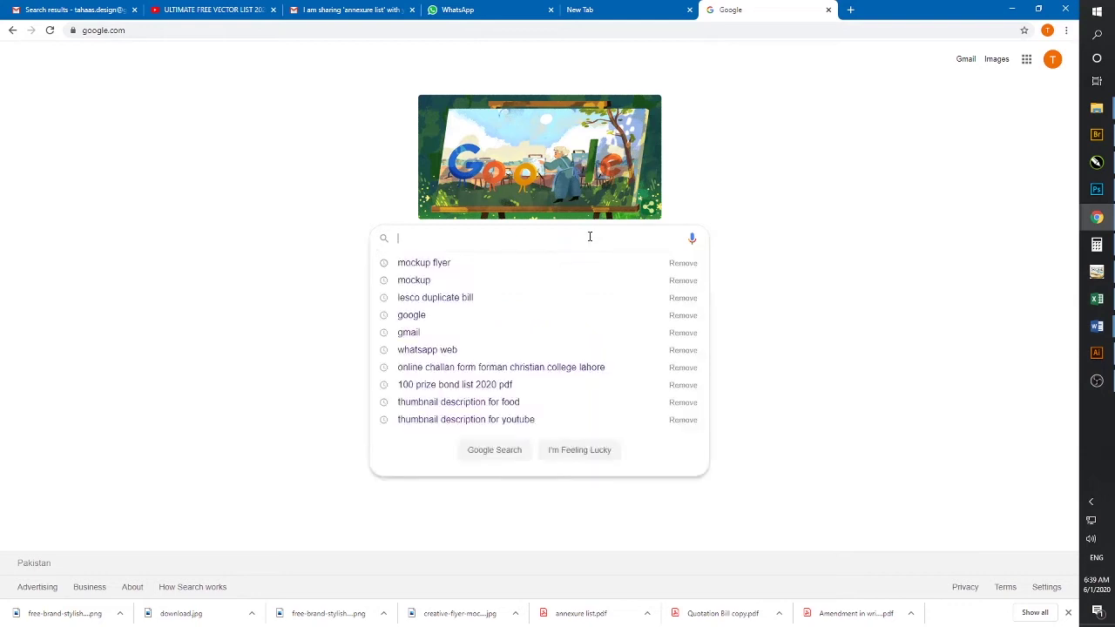
Step: Search Google Images for 'mockup flyer' and filter the results to large images
type("mockup")
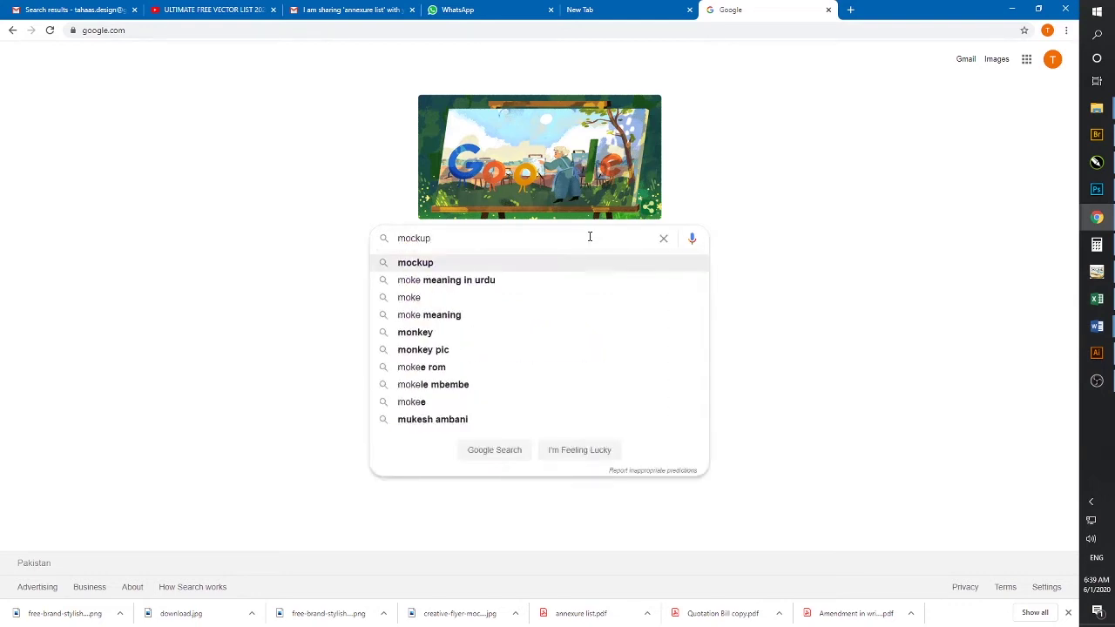
type(" flyer")
key("Return")
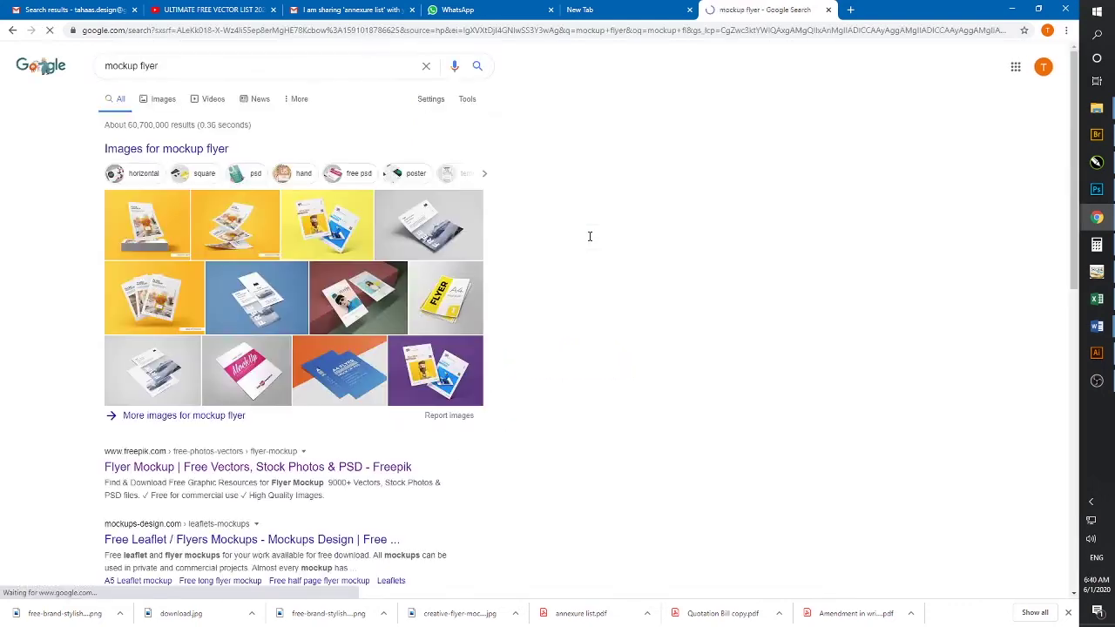
left_click(169, 104)
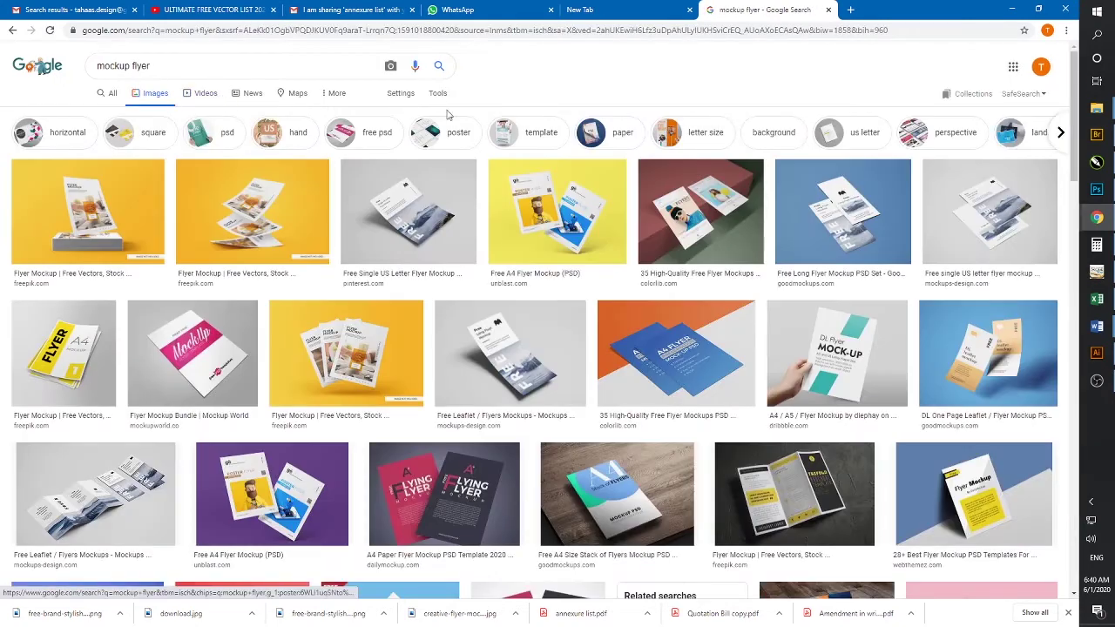
left_click(434, 96)
left_click(106, 116)
left_click(107, 147)
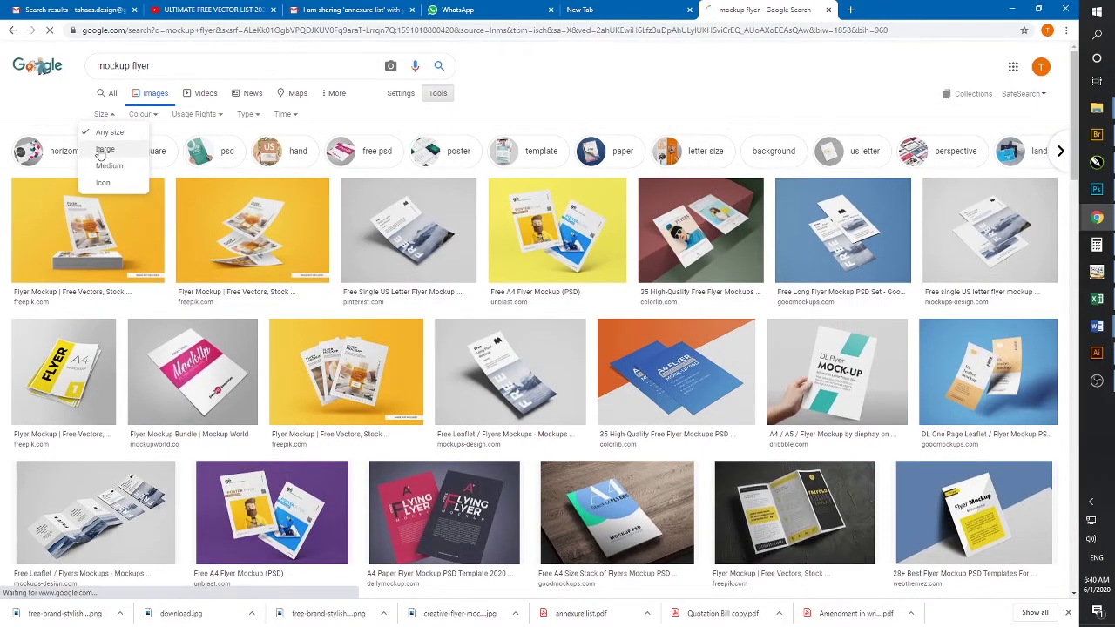
Step: Save the Free Brand Stylish Flyer Mockup image into the ready design folder
left_click(788, 509)
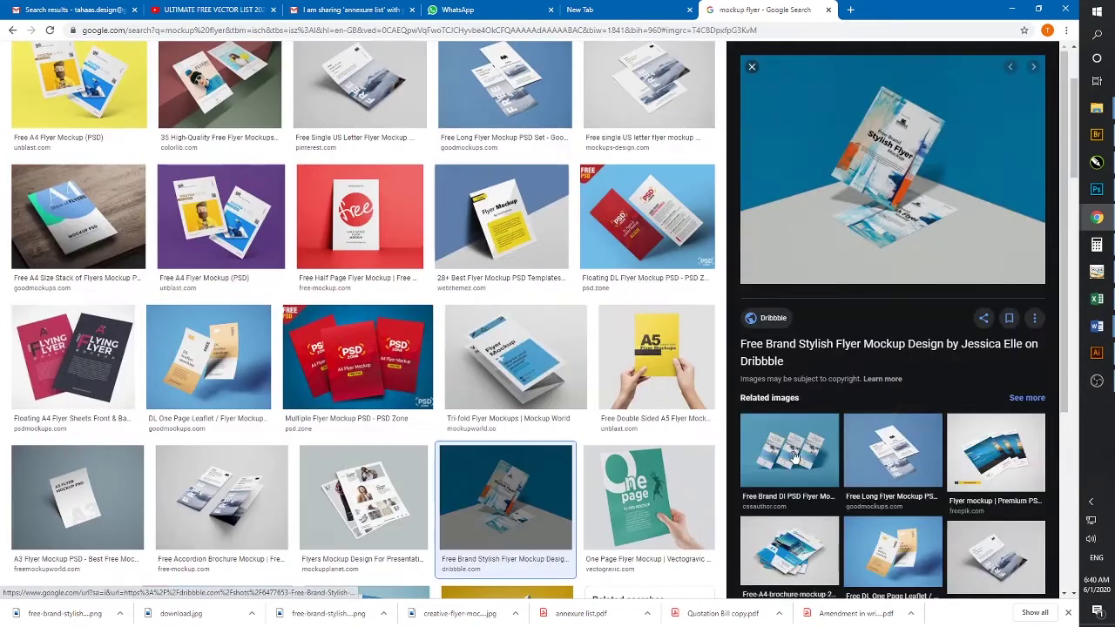
right_click(888, 211)
left_click(919, 314)
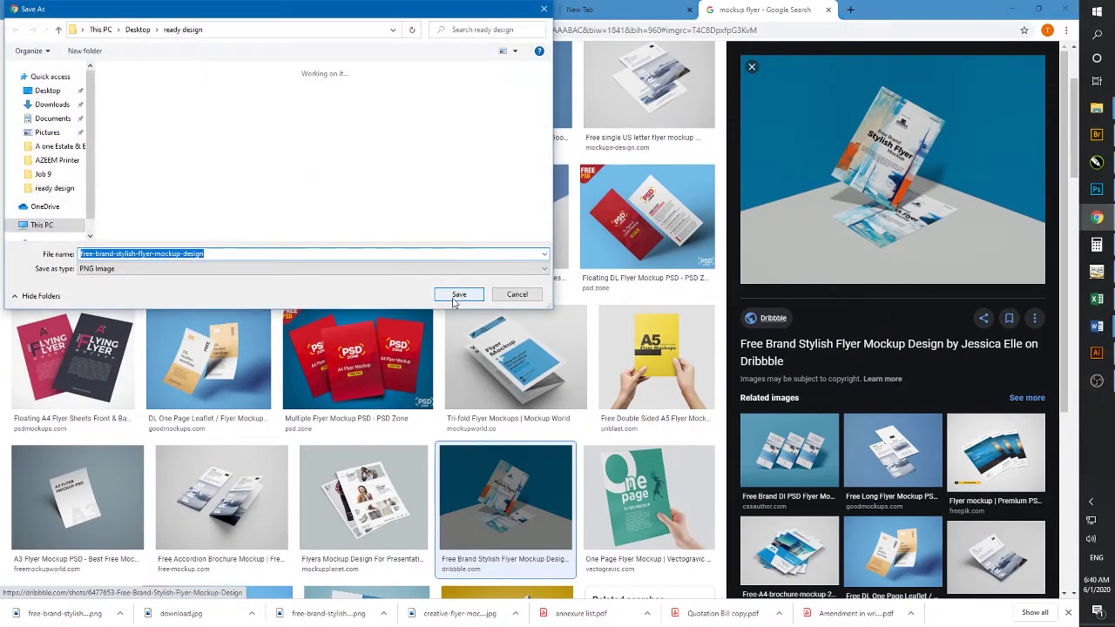
left_click(455, 297)
Step: Create a new A4 (210x297 mm) Photoshop document shown in full-screen view
left_click(1096, 189)
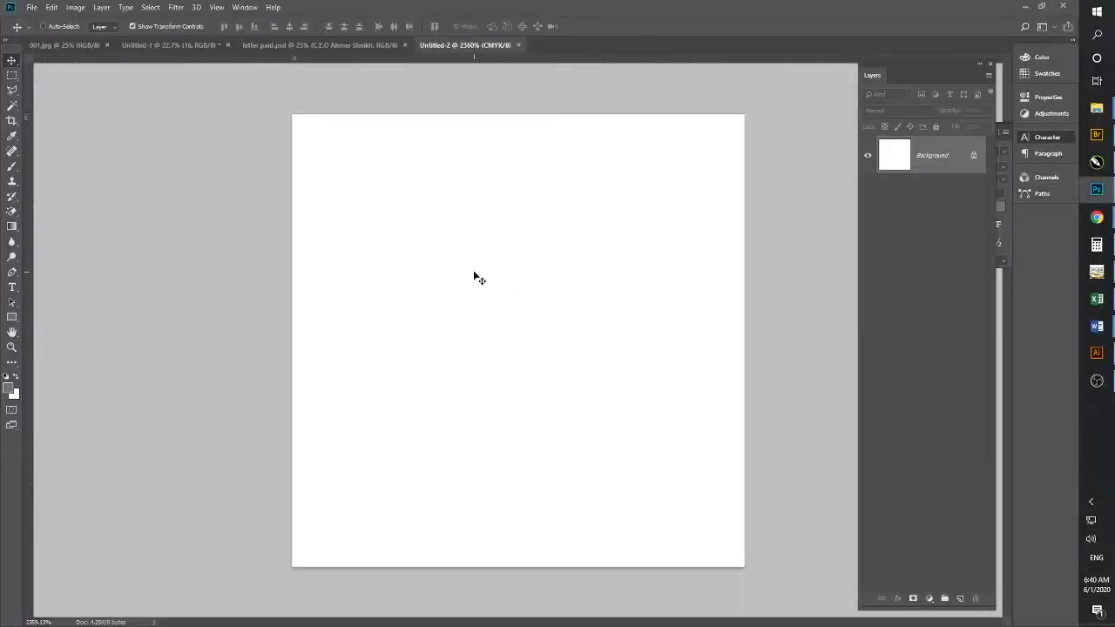
key("ctrl+n")
left_click(590, 286)
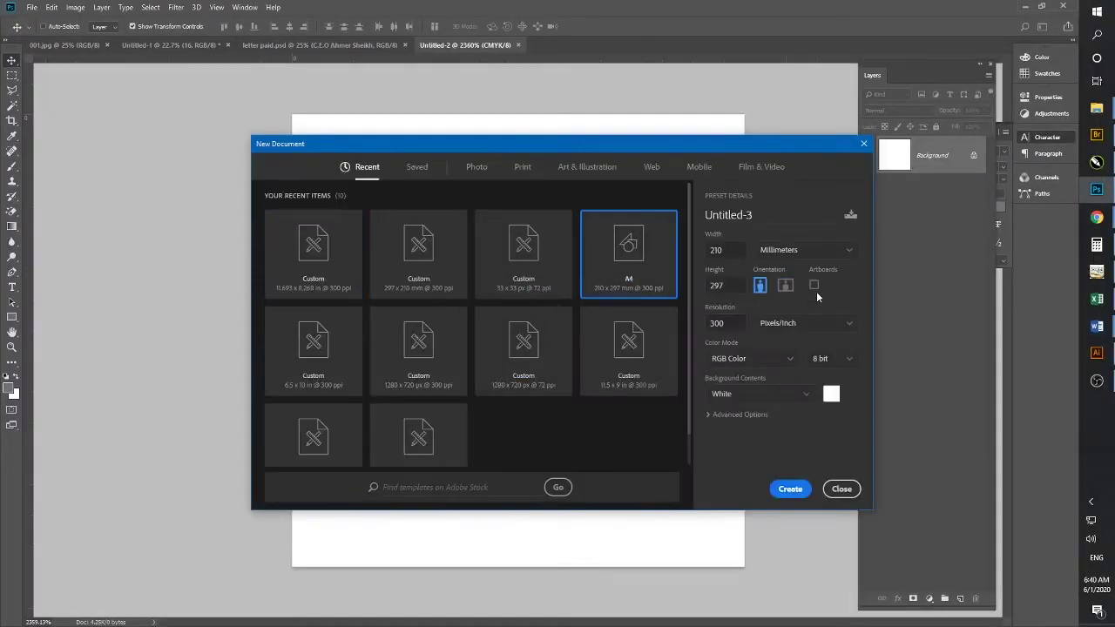
left_click(790, 490)
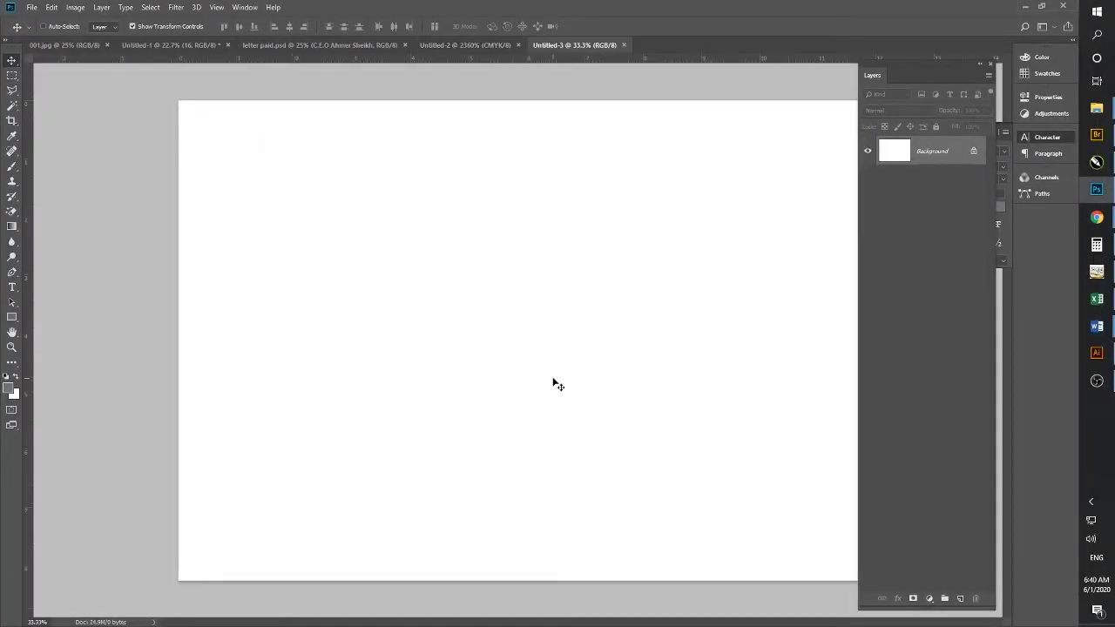
key("f")
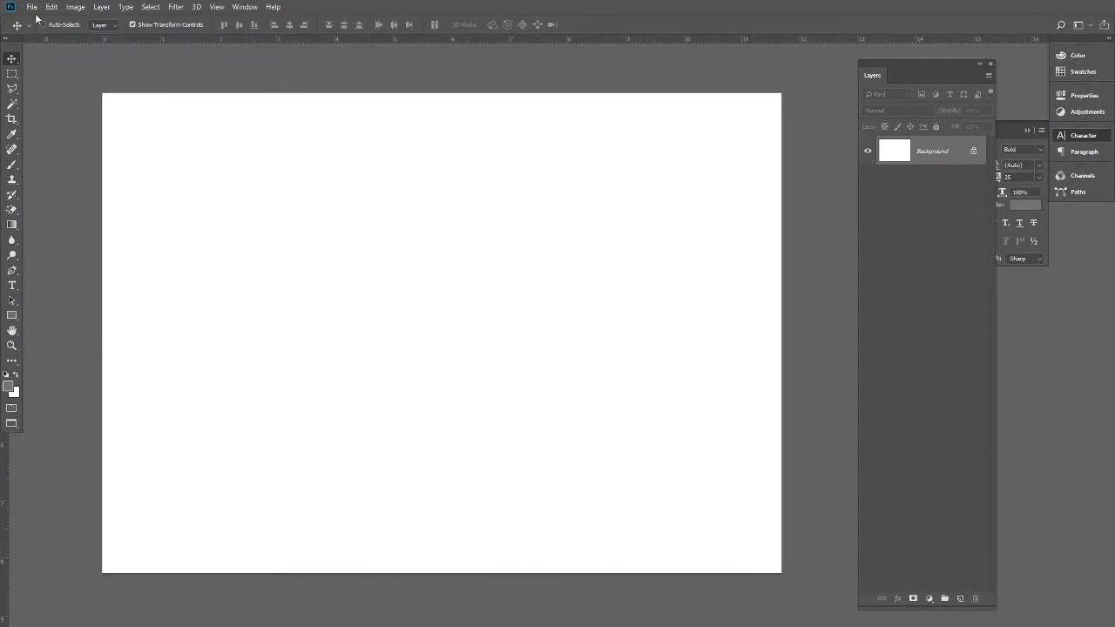
Step: Place the saved flyer mockup as an embedded image, enlarged to fill the canvas
left_click(32, 7)
left_click(68, 226)
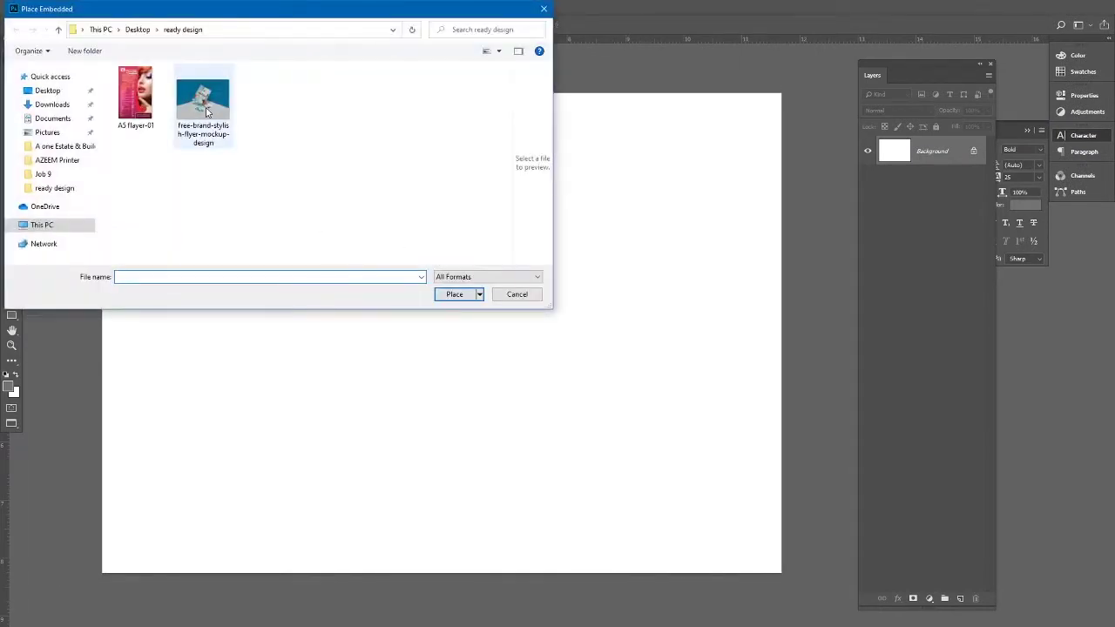
double_click(205, 107)
scroll(613, 445, "down", 1)
scroll(612, 445, "down", 1)
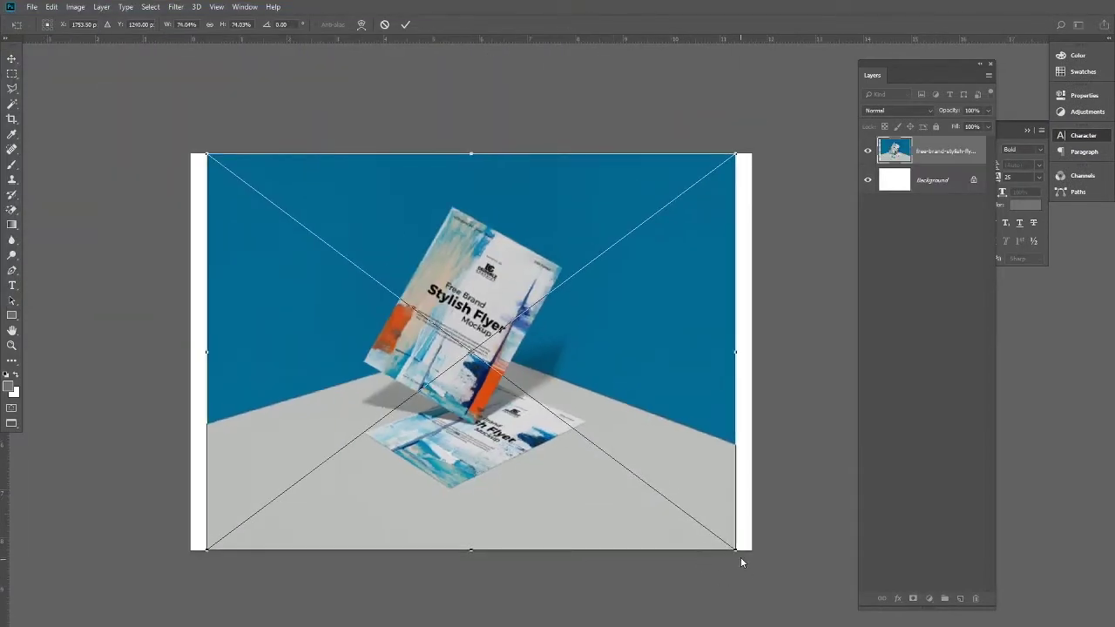
left_click_drag(736, 549, 784, 584)
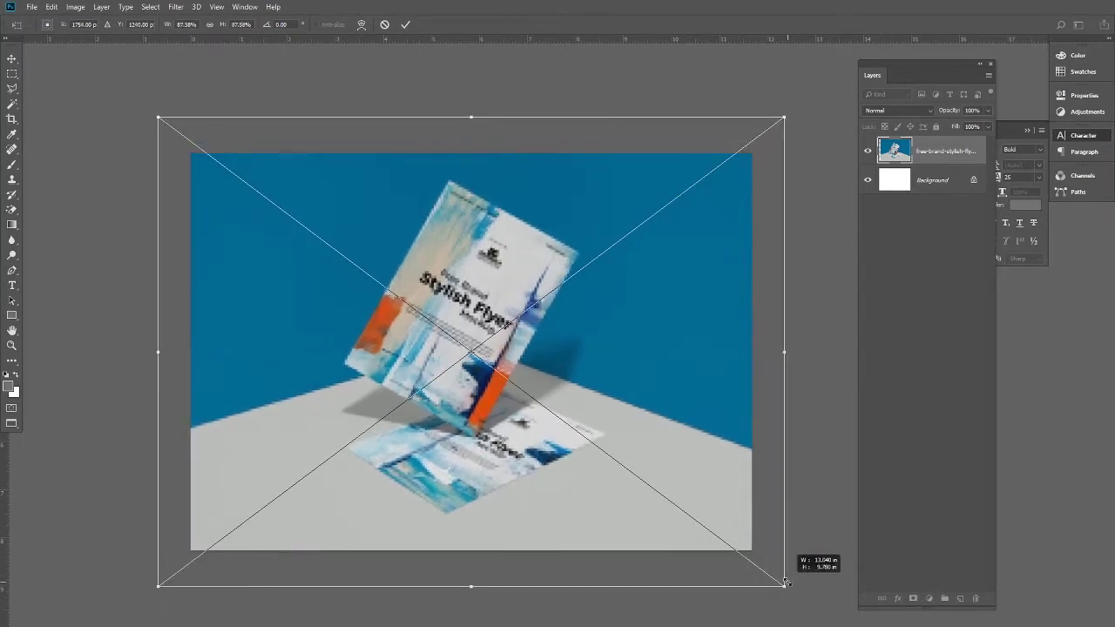
key("Return")
scroll(610, 340, "up", 1)
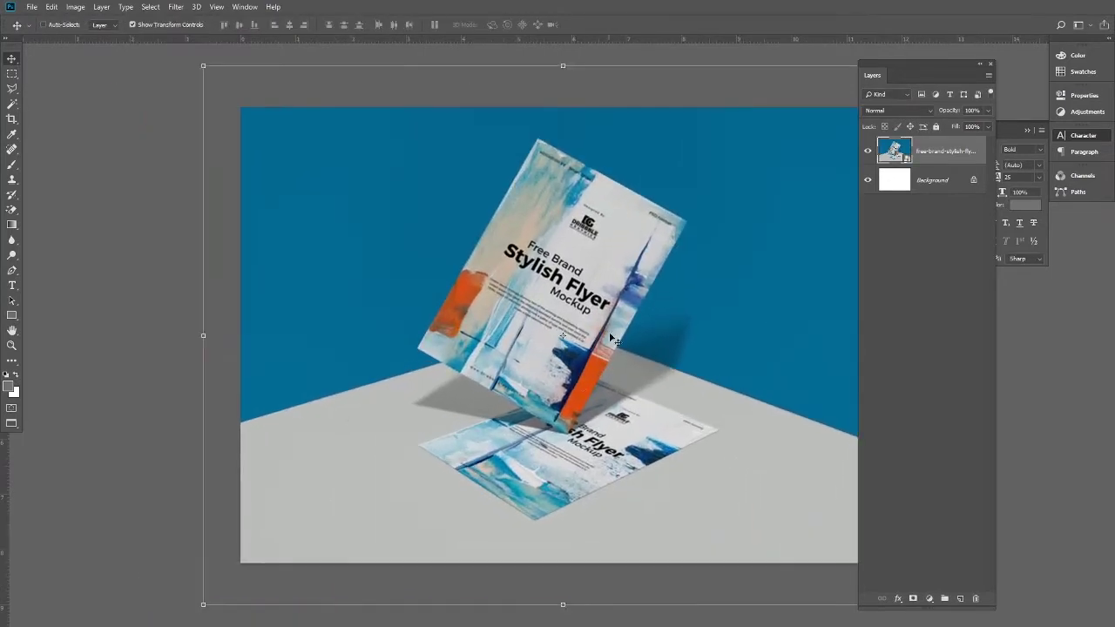
scroll(550, 322, "up", 1)
left_click_drag(550, 322, 529, 322)
Step: Place the A5 Face to Face salon flyer as an embedded image, scaled down over the mockup
left_click(31, 7)
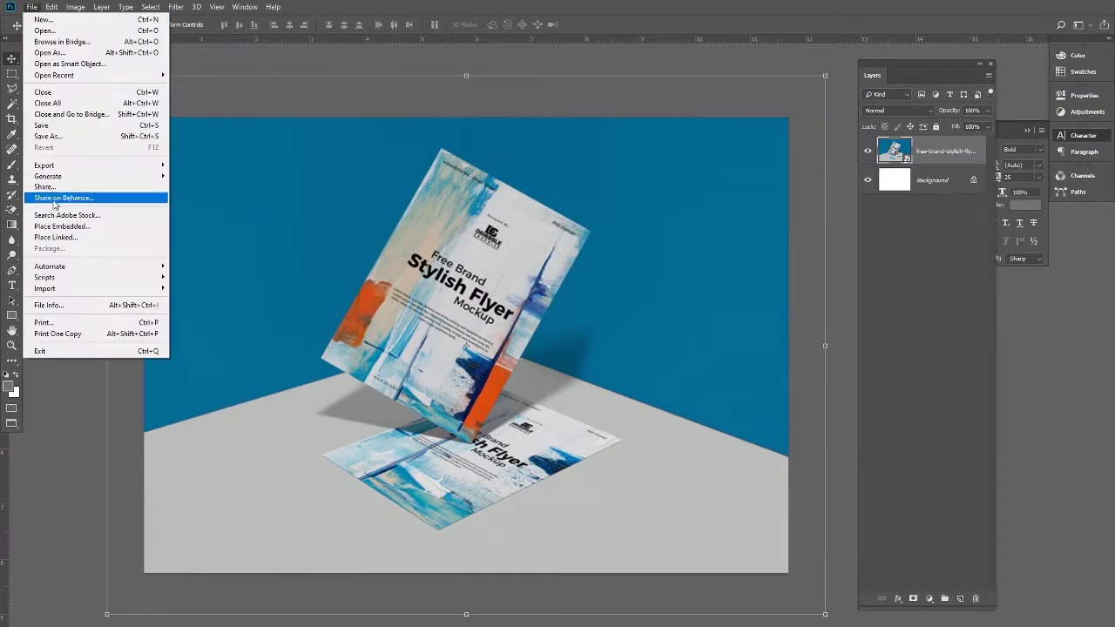
left_click(70, 225)
double_click(135, 98)
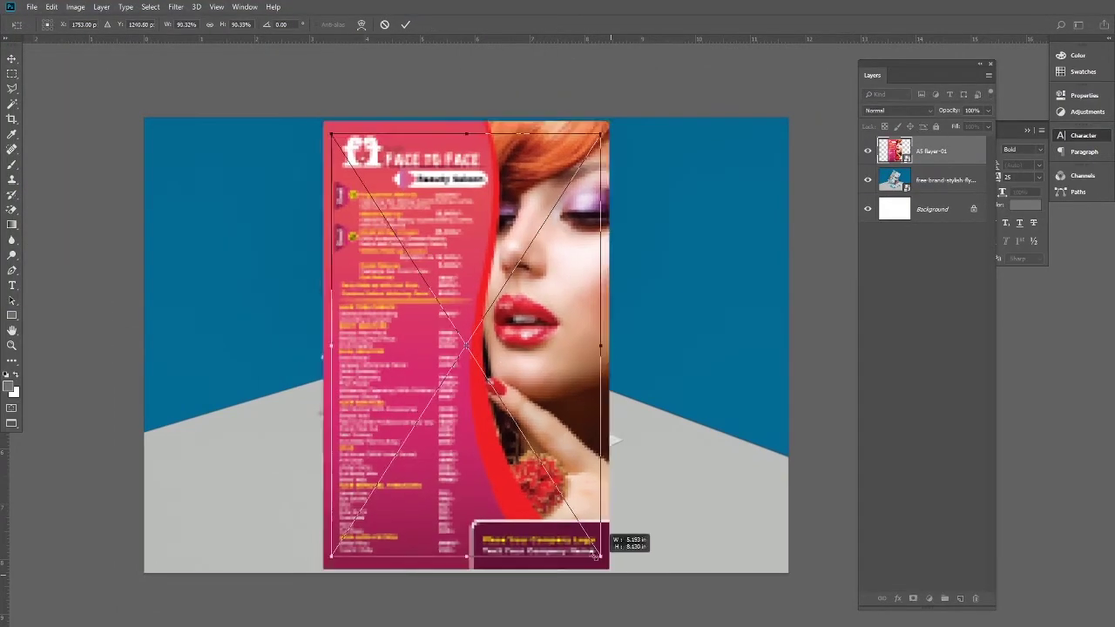
left_click_drag(612, 575, 590, 473)
key("Return")
Step: Fine-tune the salon flyer's size and Alt-drag a duplicate copy to the left
key("ctrl+plus")
scroll(469, 392, "up", 2)
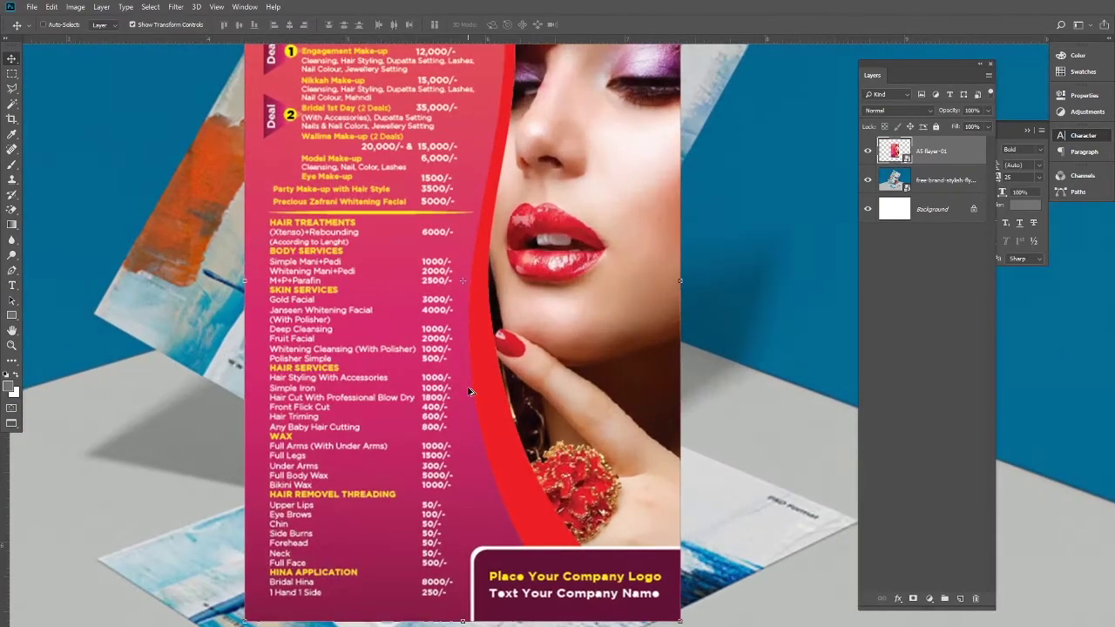
scroll(469, 392, "down", 2)
key("ctrl+t")
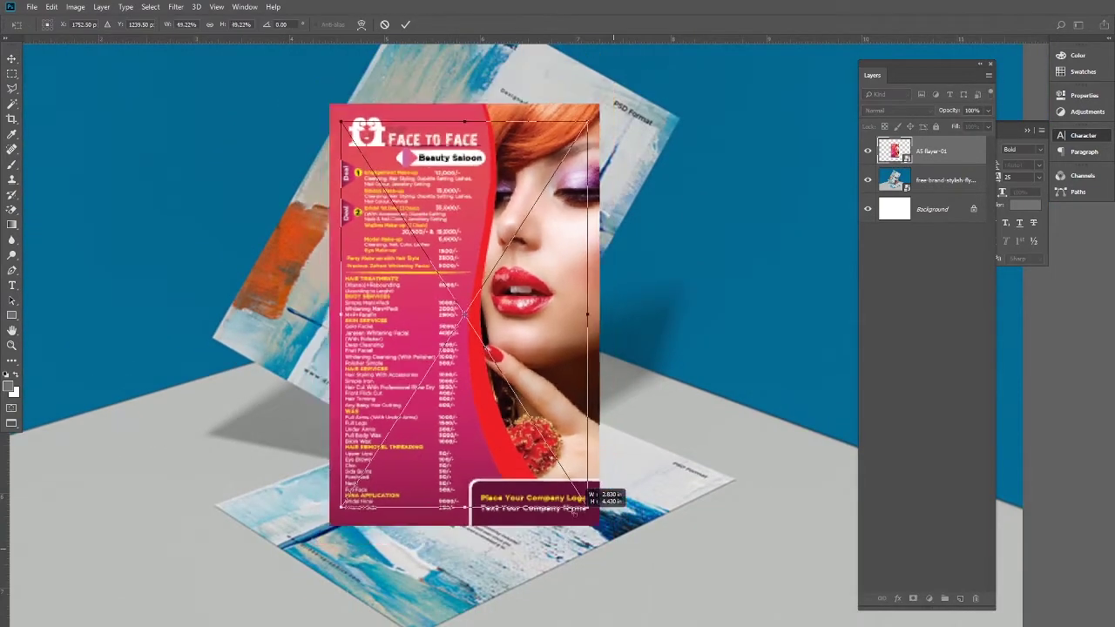
left_click_drag(612, 544, 585, 468)
key("ctrl+z")
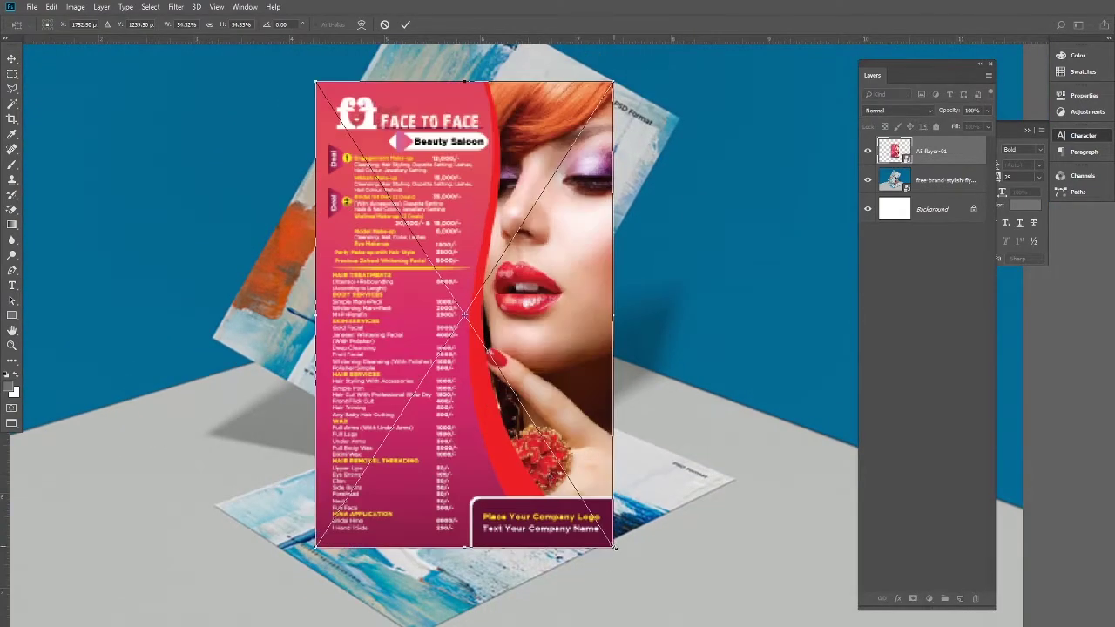
key("Return")
left_click_drag(534, 344, 187, 330)
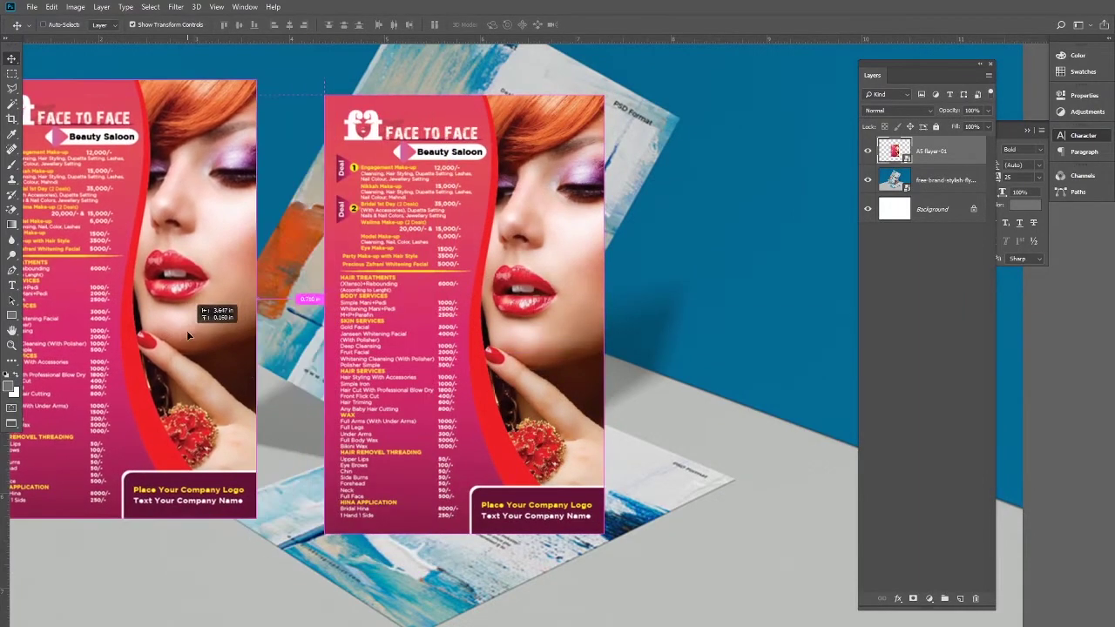
Step: Distort the A5 flyer-01 layer's corners so it lies flat on the floor mockup sheet
left_click(591, 518, "ctrl")
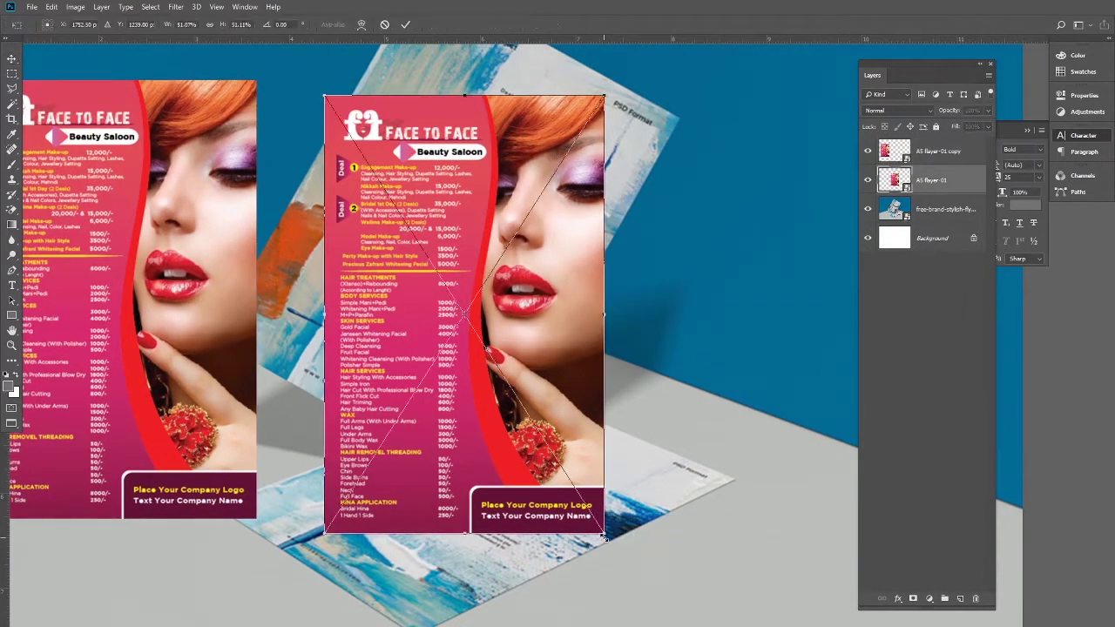
key("ctrl+t")
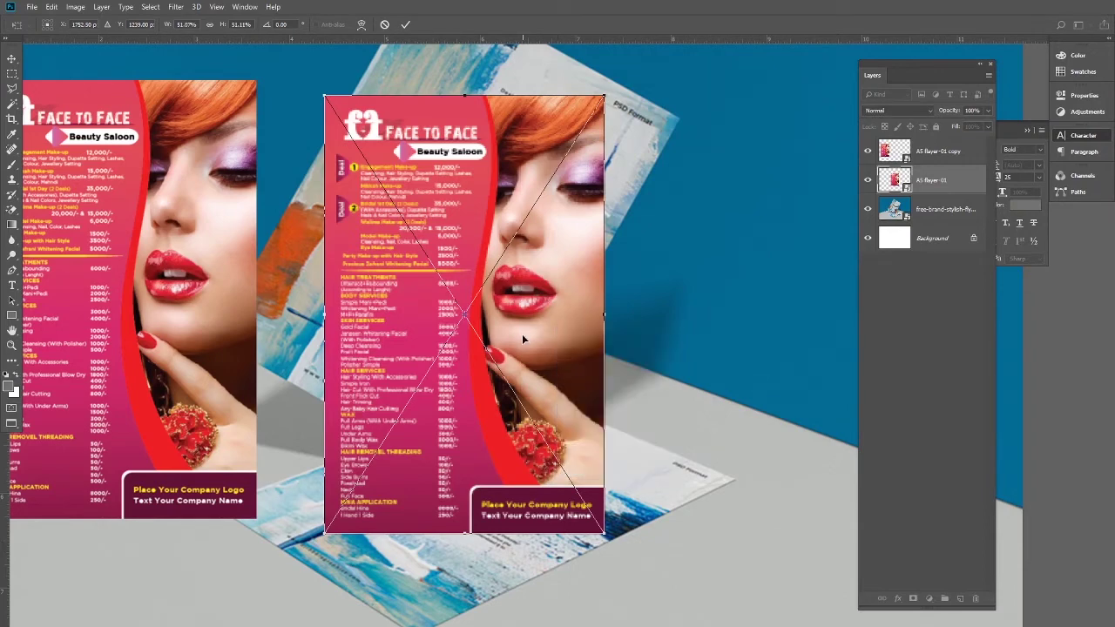
key("Return")
key("ctrl+t")
right_click(526, 309)
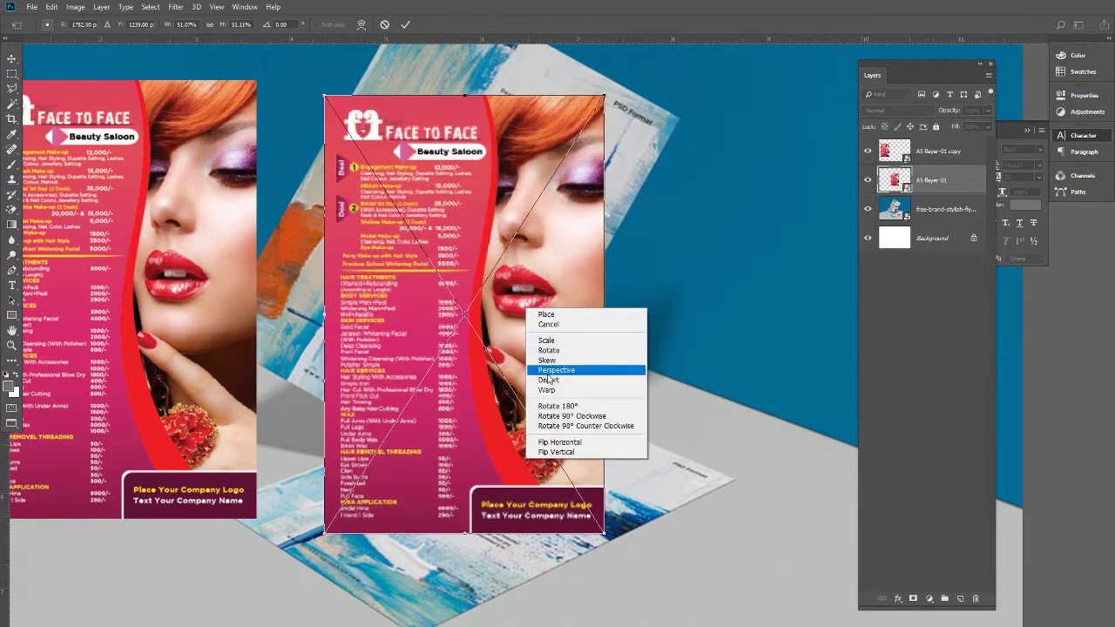
left_click(552, 380)
left_click_drag(604, 533, 520, 525)
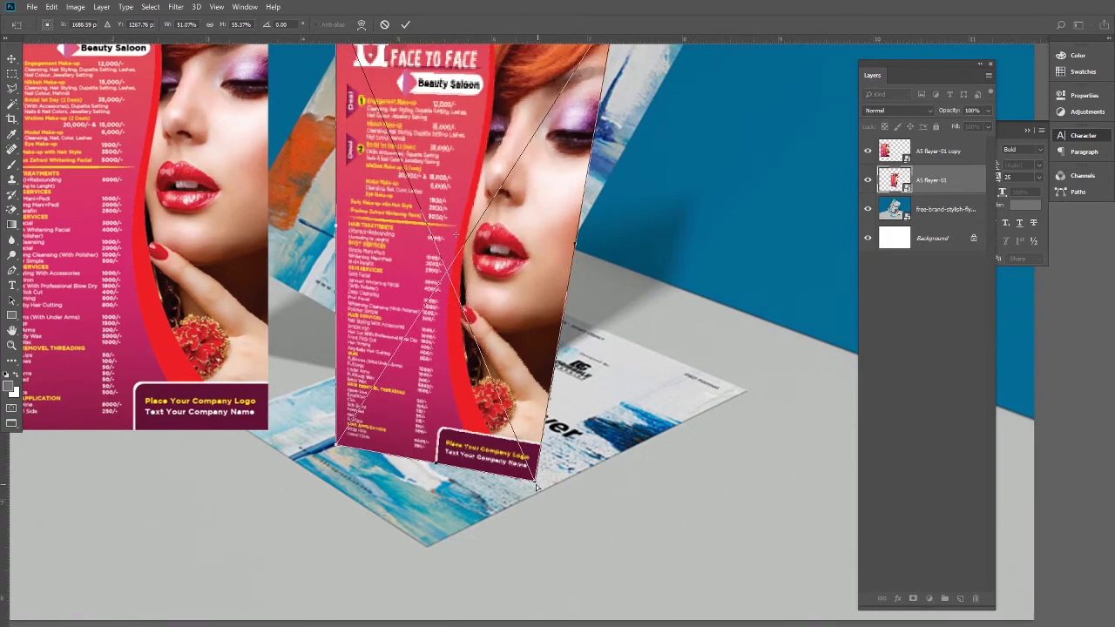
left_click_drag(534, 482, 427, 547)
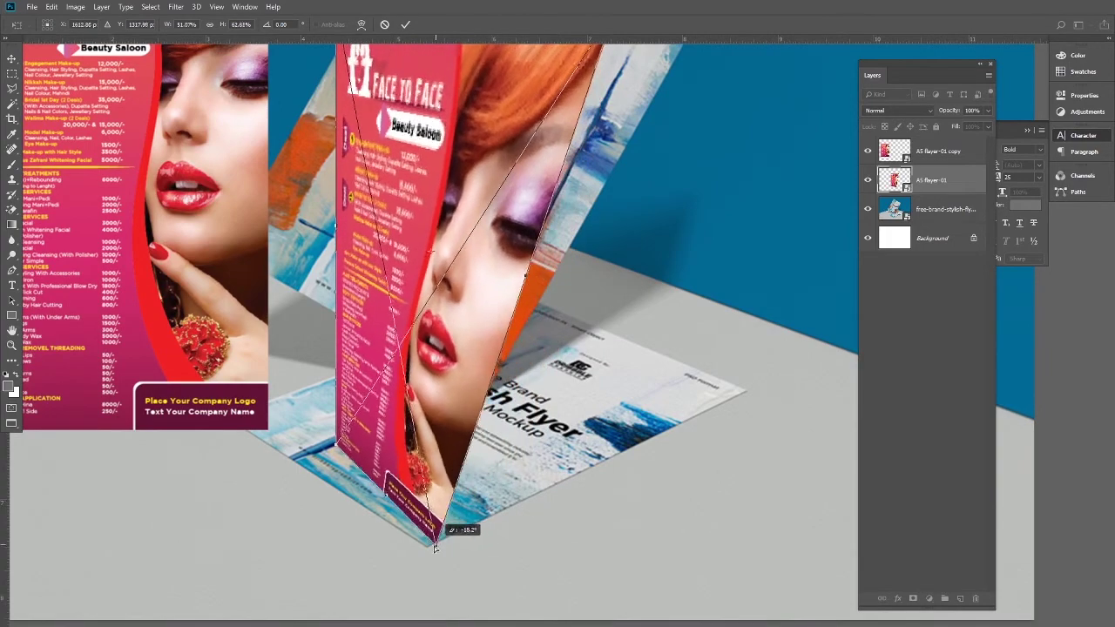
scroll(568, 111, "up", 3)
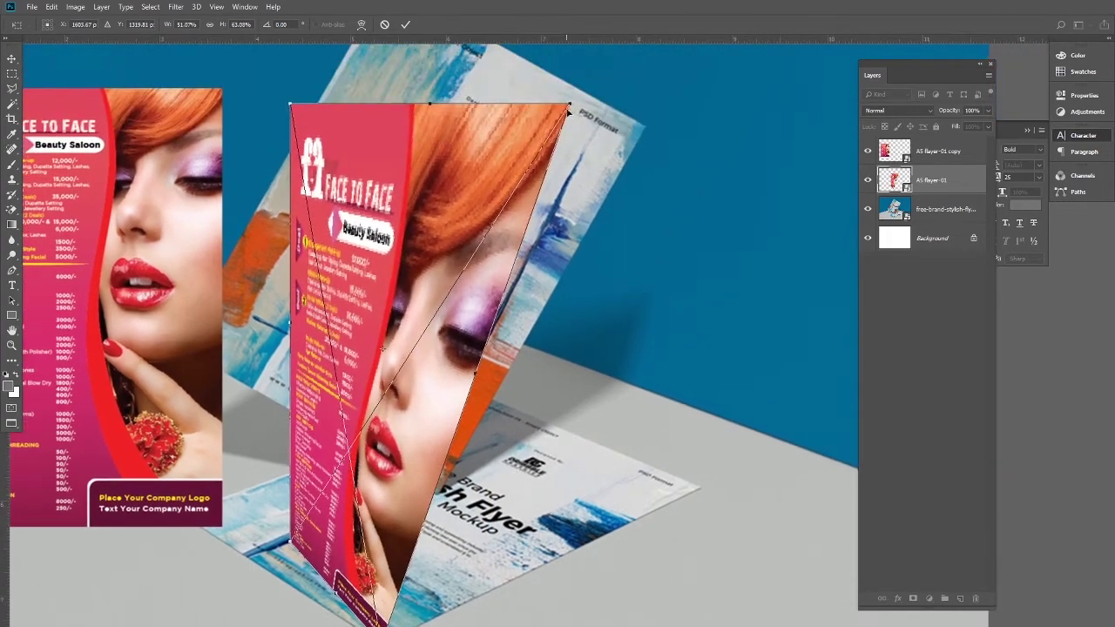
left_click_drag(570, 107, 700, 491)
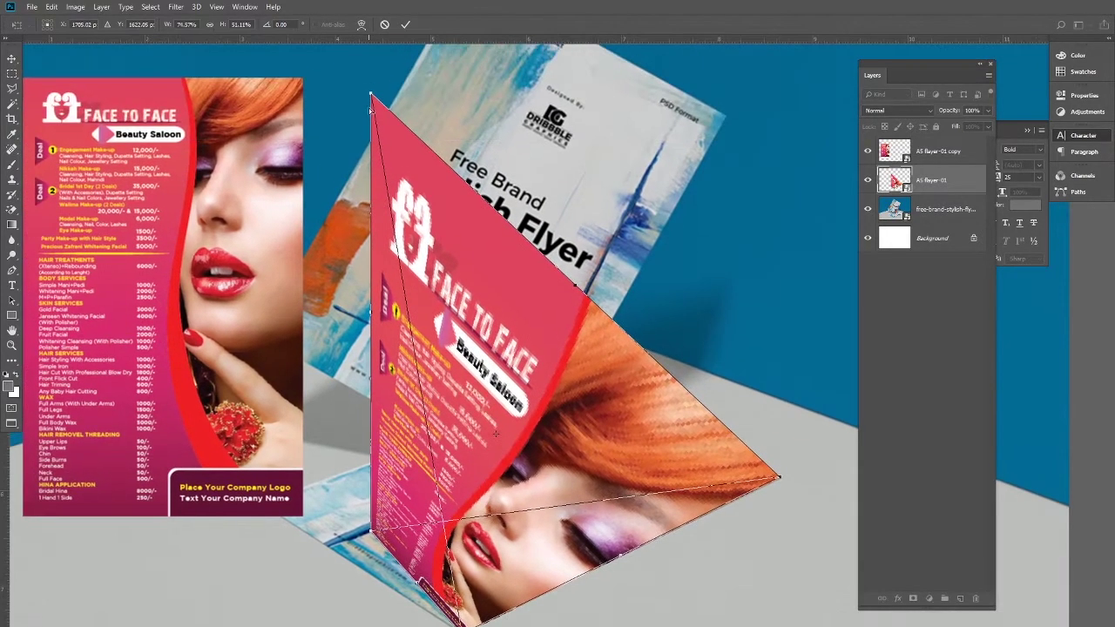
mouse_move(372, 94)
left_mouse_down()
mouse_move(443, 398)
mouse_move(511, 408)
mouse_move(535, 396)
mouse_move(540, 377)
left_mouse_up()
mouse_move(460, 455)
left_mouse_down()
mouse_move(448, 414)
mouse_move(380, 408)
left_mouse_up()
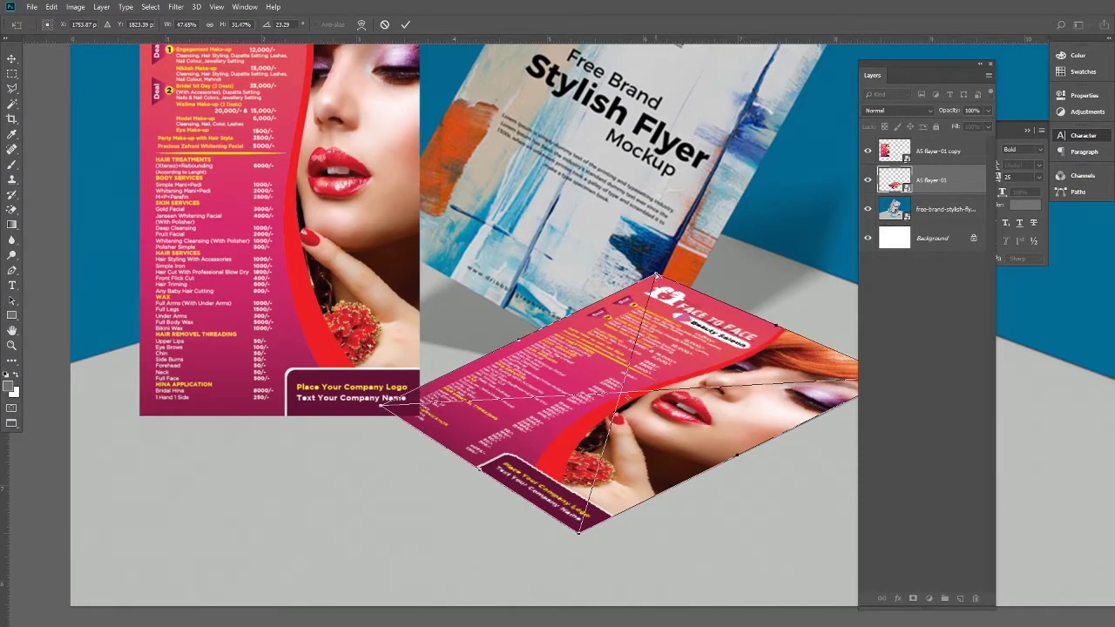
mouse_move(657, 277)
left_mouse_down()
mouse_move(676, 344)
mouse_move(669, 283)
left_mouse_up()
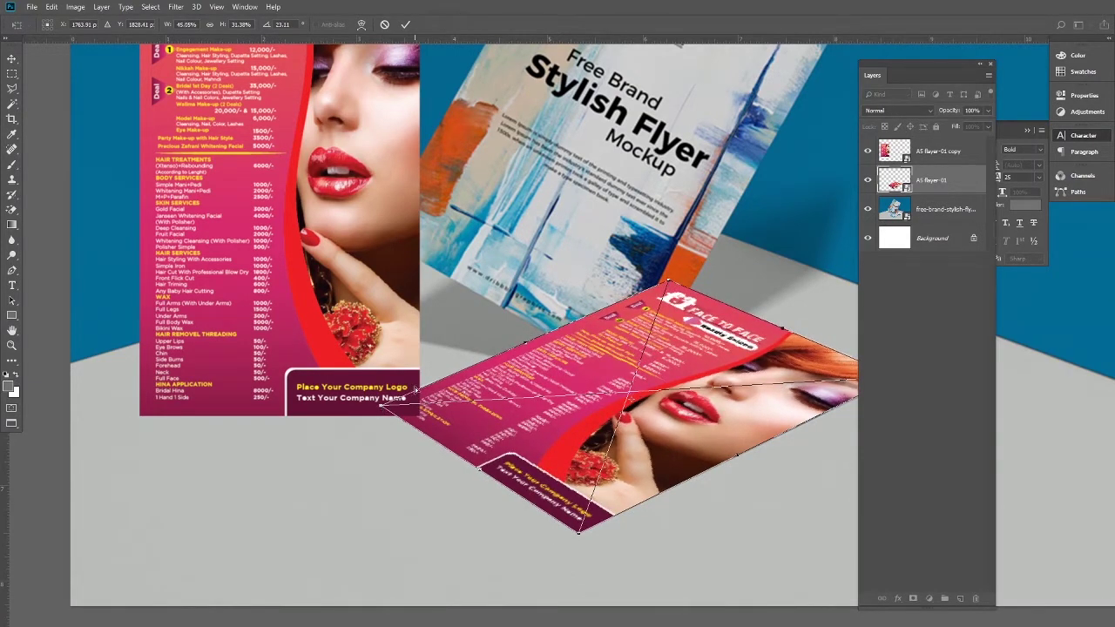
key("Return")
Step: Move the upright flyer copy further to the left
right_click(311, 274)
left_click(335, 279)
left_click_drag(335, 278, 196, 270)
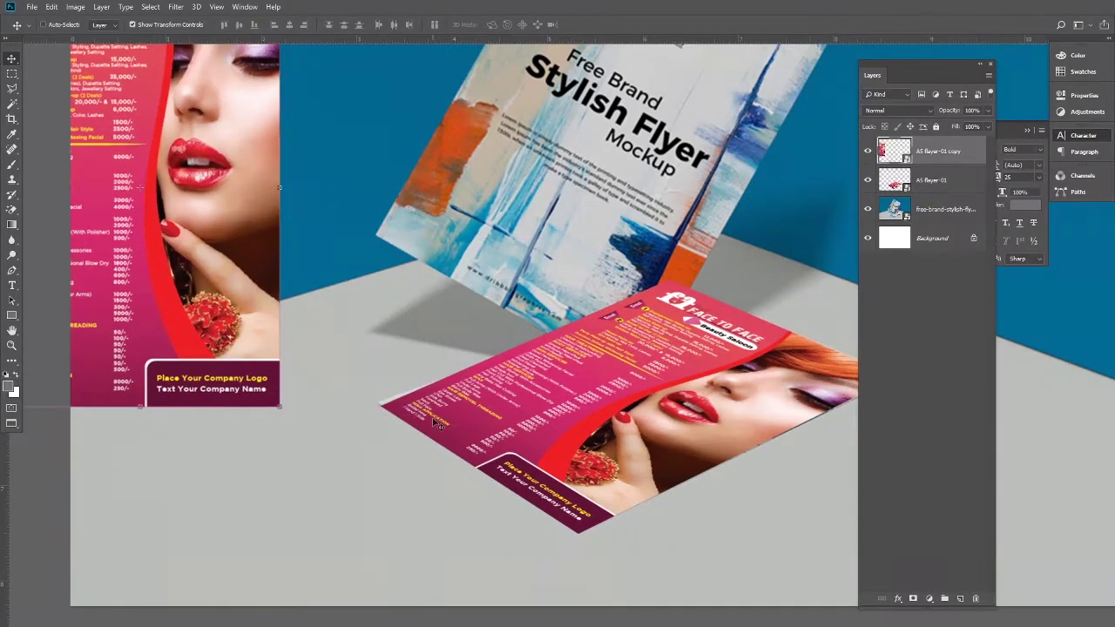
Step: Refine the floor flyer's distorted corners to match the sheet's corner and angle
left_click(438, 424, "ctrl")
key("ctrl+t")
right_click(447, 329)
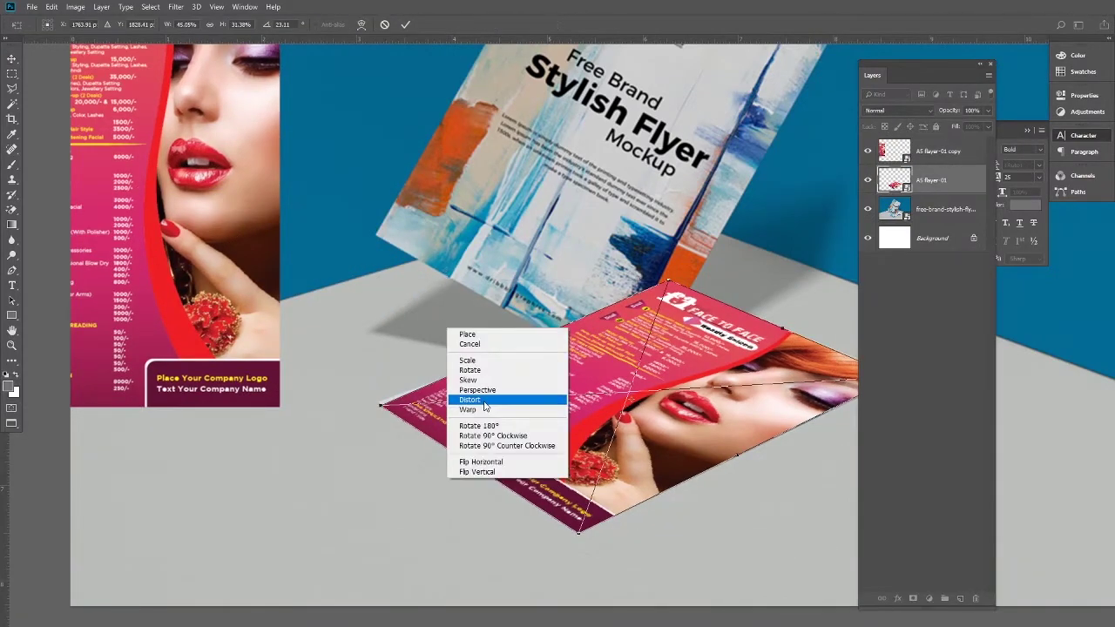
left_click(470, 400)
scroll(380, 405, "up", 1)
scroll(380, 405, "up", 2)
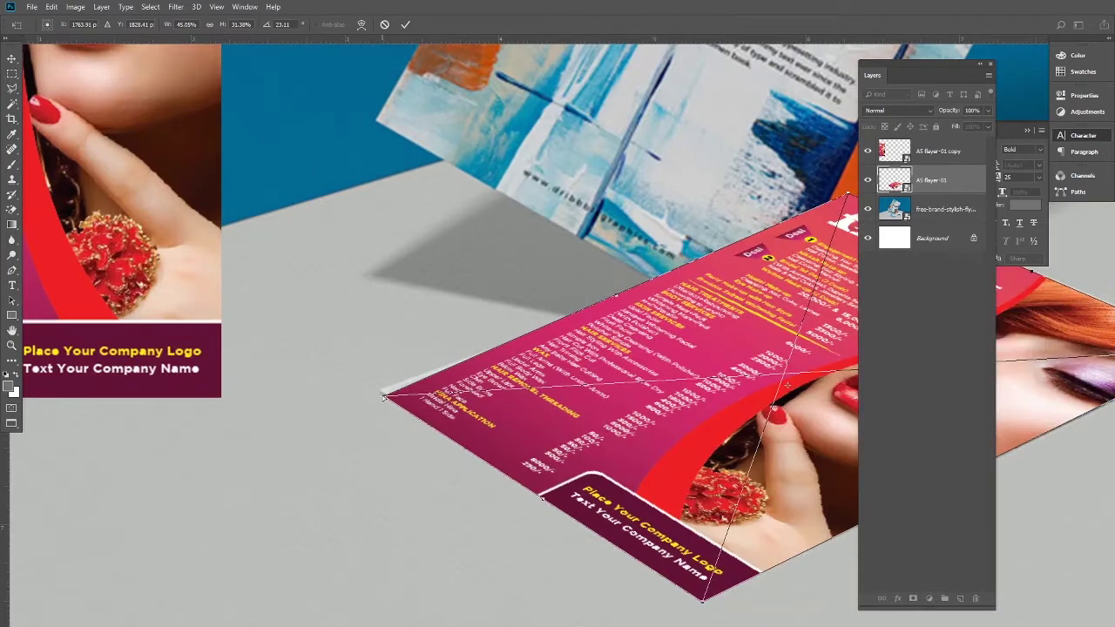
left_click_drag(384, 398, 380, 390)
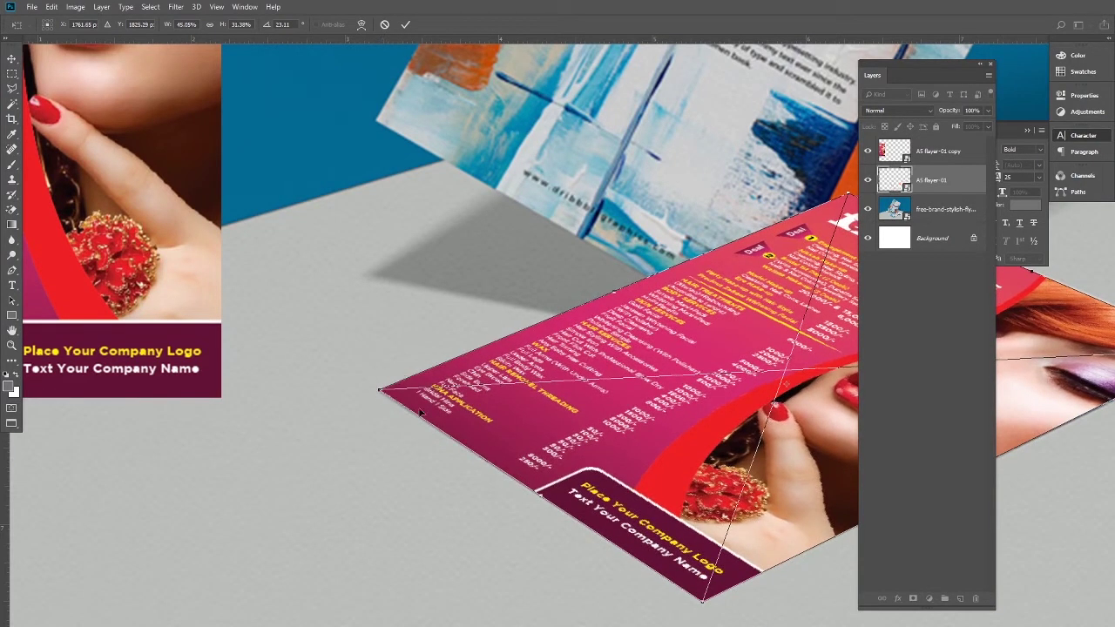
scroll(420, 413, "down", 2)
left_click_drag(634, 294, 654, 301)
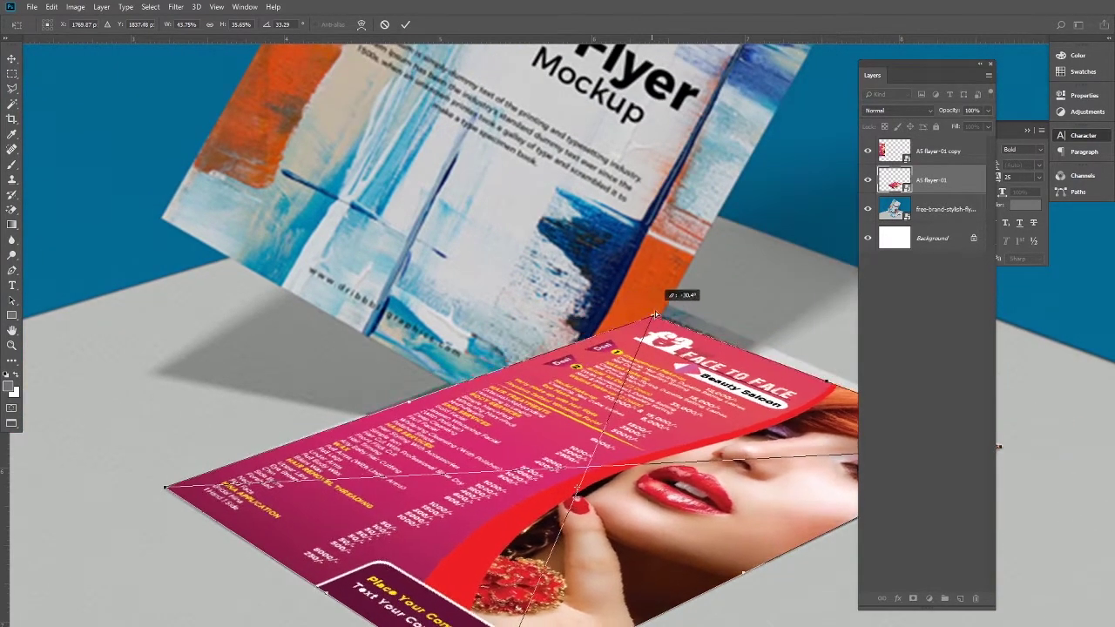
key("Return")
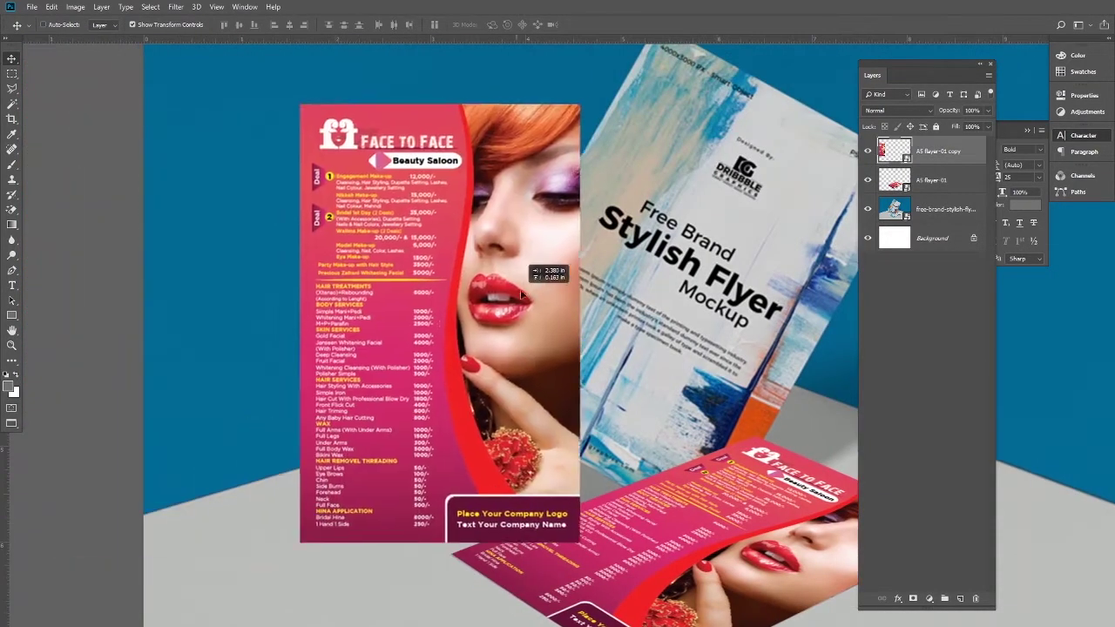
Step: Apply an initial distort transform to the flyer copy
key("ctrl+t")
right_click(554, 288)
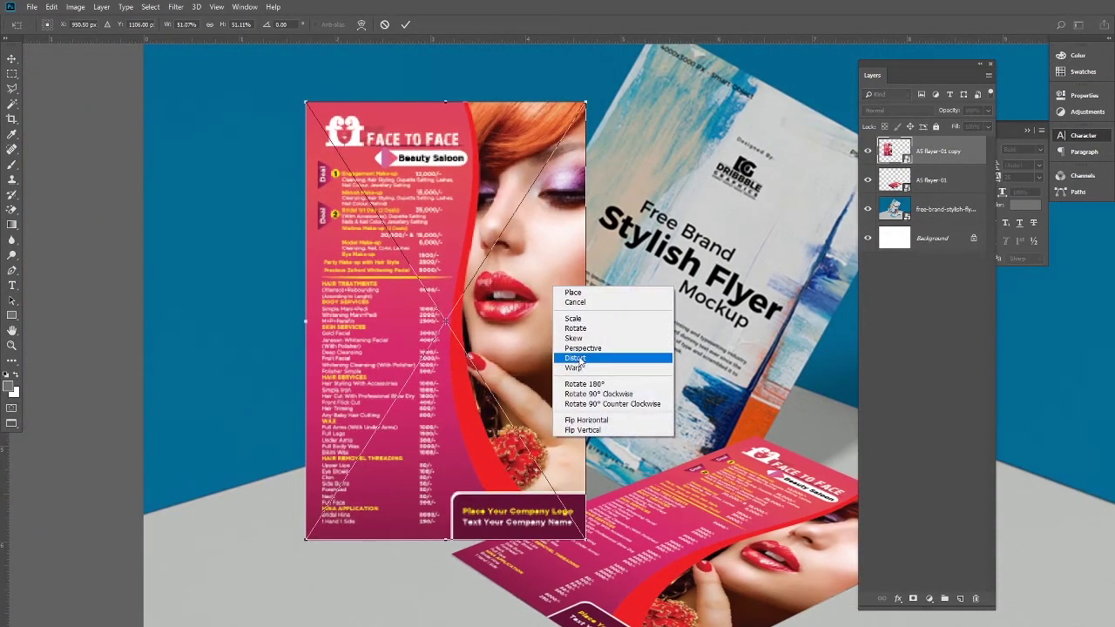
left_click(576, 359)
left_click_drag(540, 362, 398, 303)
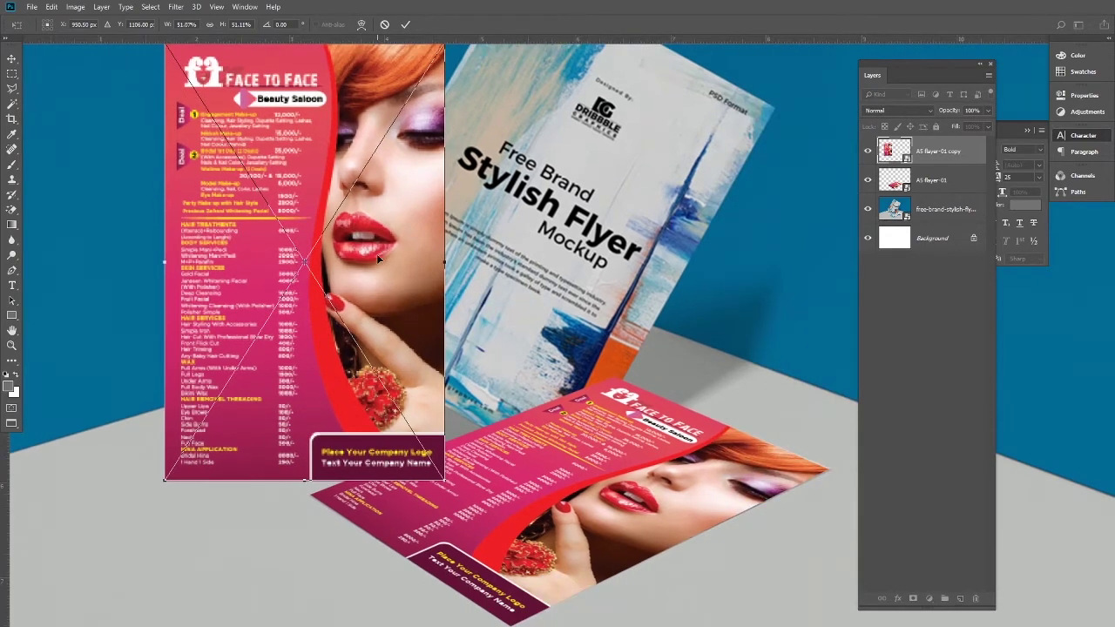
key("Return")
Step: Set the floor flyer layer's fill to 50%
key("alt+bracketleft")
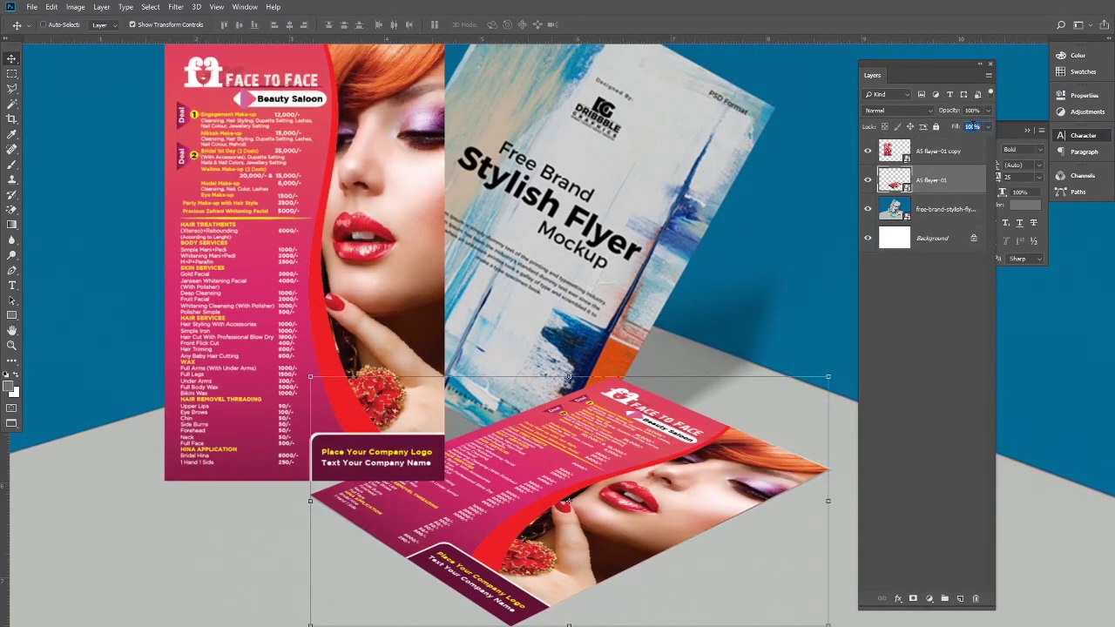
type("50")
key("Return")
Step: Distort the flyer copy, pulling its bottom-right, top-right and top-left corners onto the standing sheet
right_click(470, 336)
left_click(435, 316)
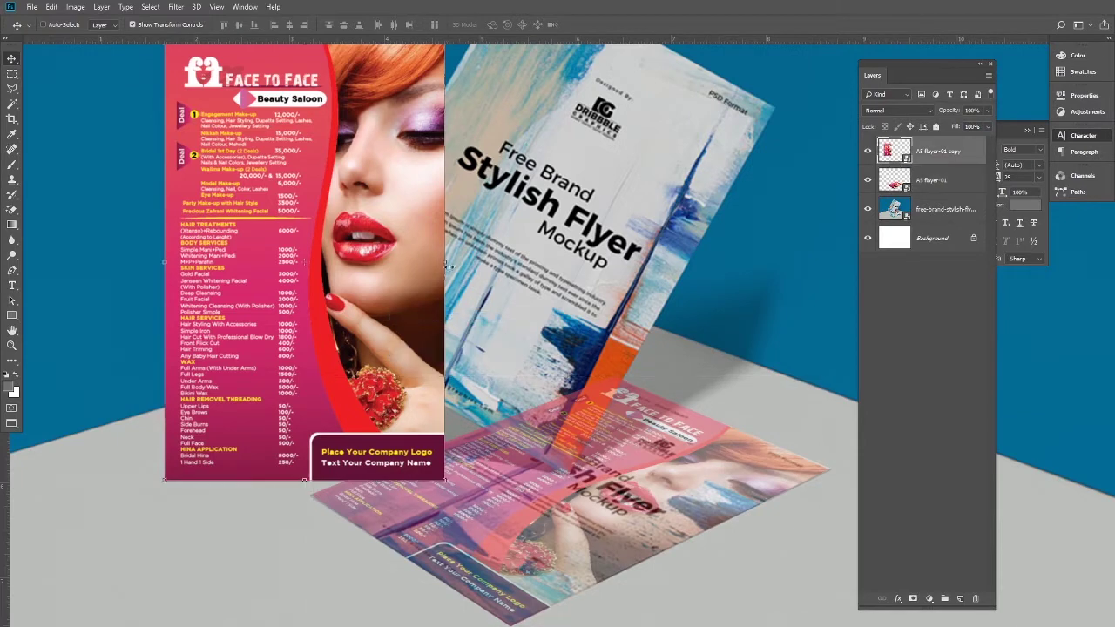
key("ctrl+t")
right_click(410, 262)
left_click(442, 345)
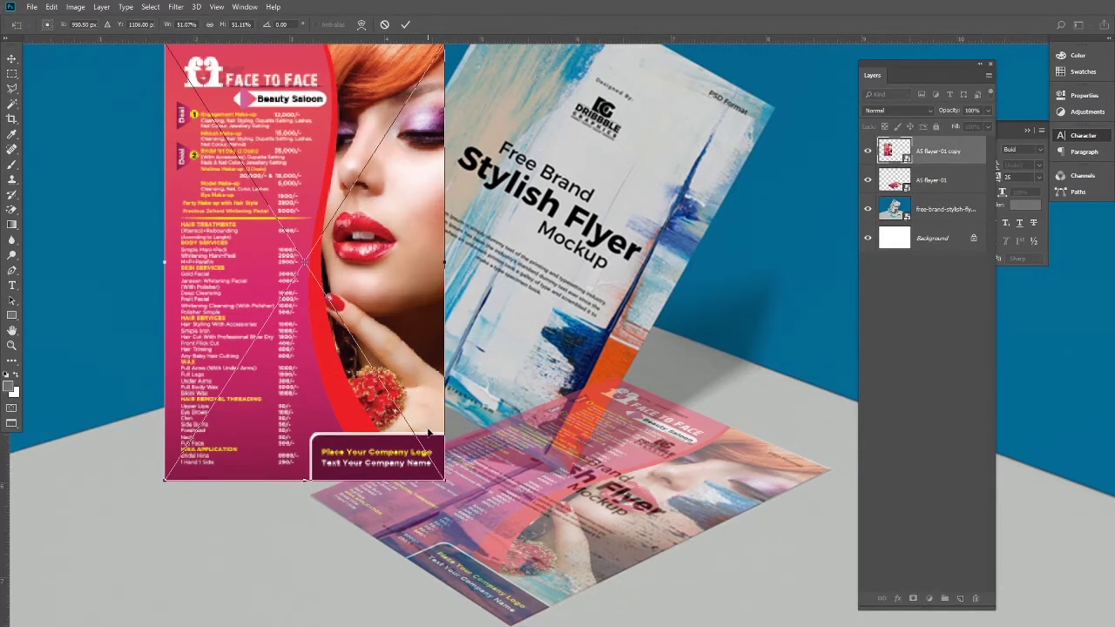
left_click_drag(447, 484, 547, 473)
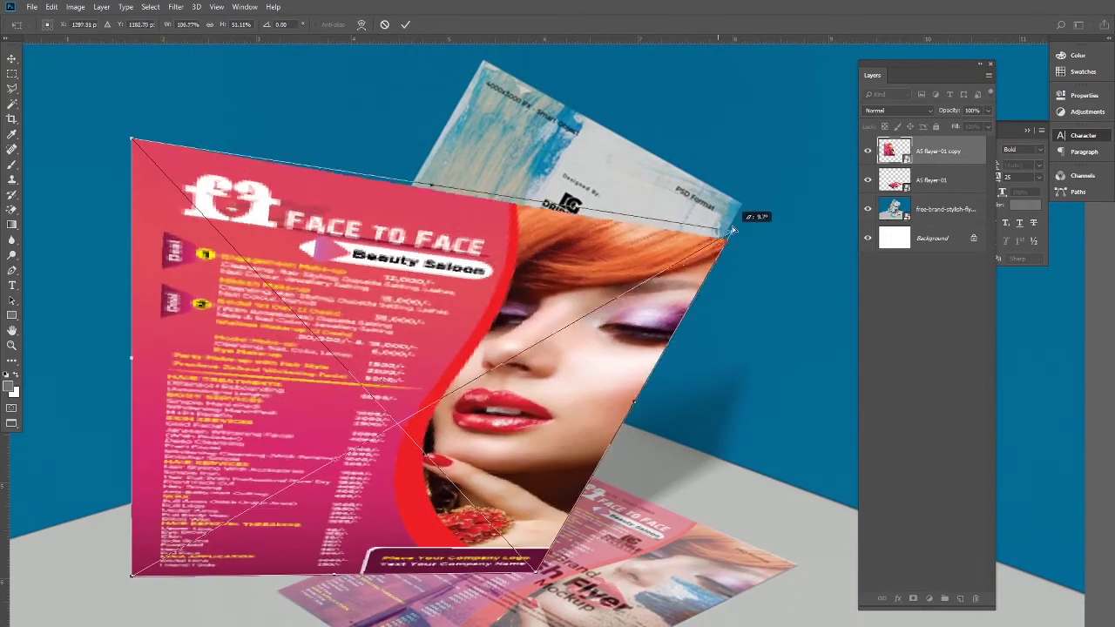
left_click_drag(415, 141, 740, 204)
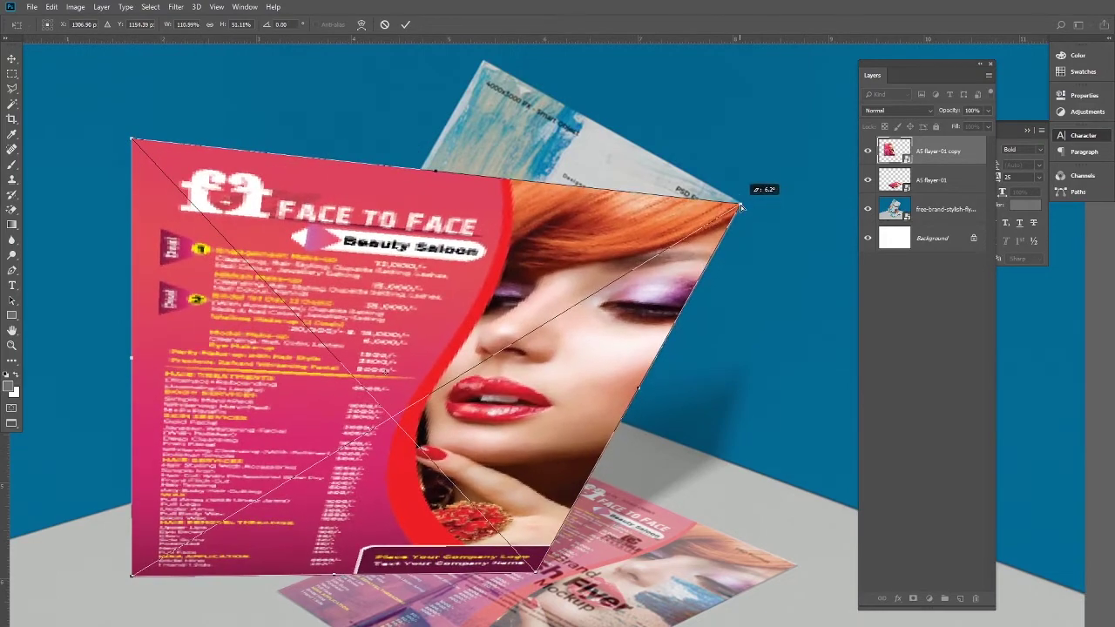
left_click_drag(131, 139, 484, 67)
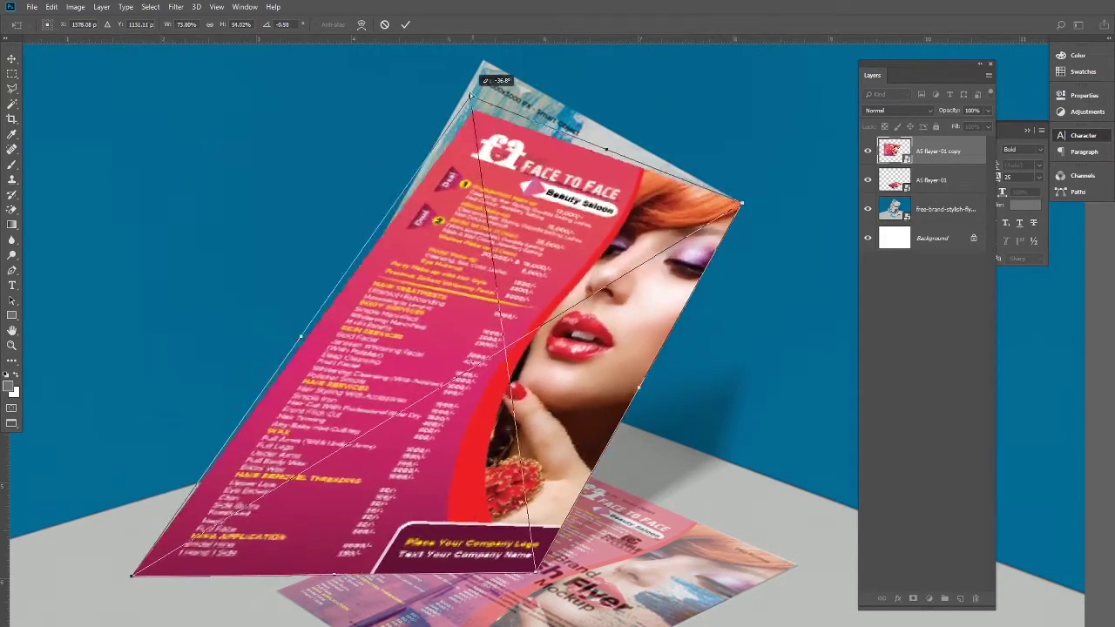
Step: Fit the flyer copy's bottom-left corner onto the sheet edge and apply the distortion
scroll(463, 231, "down", 3)
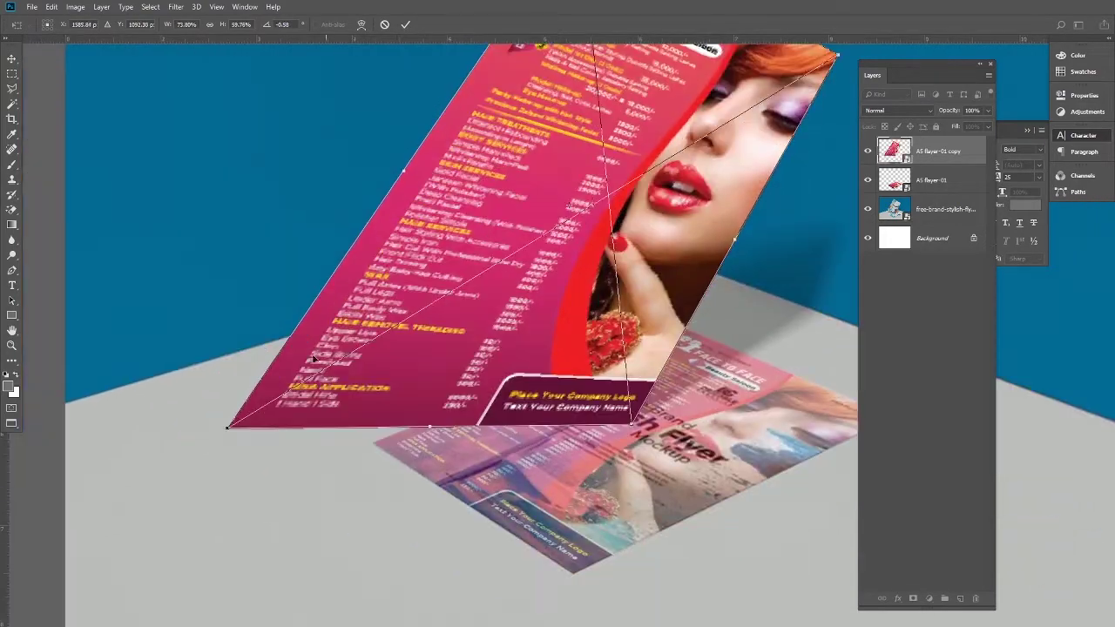
left_click_drag(225, 433, 372, 276)
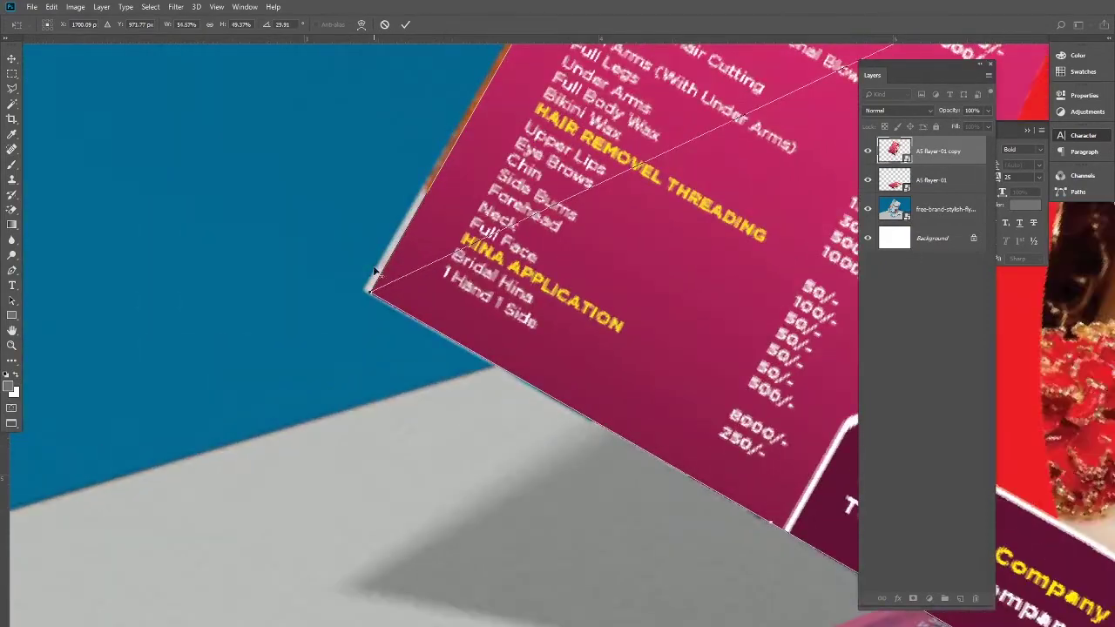
left_click_drag(363, 293, 363, 293)
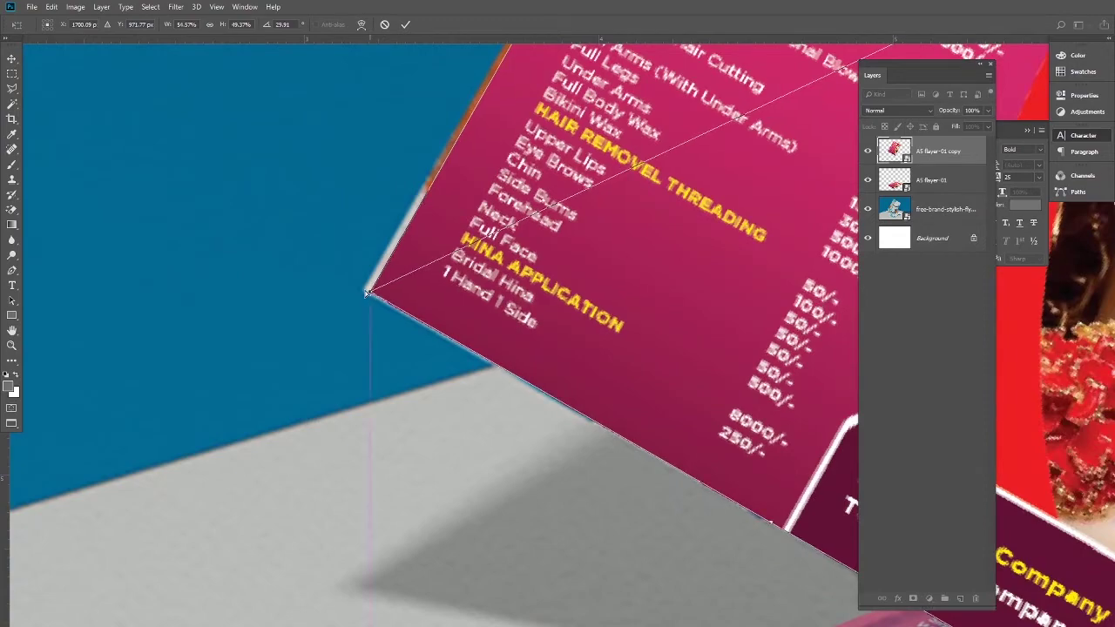
scroll(363, 292, "down", 4)
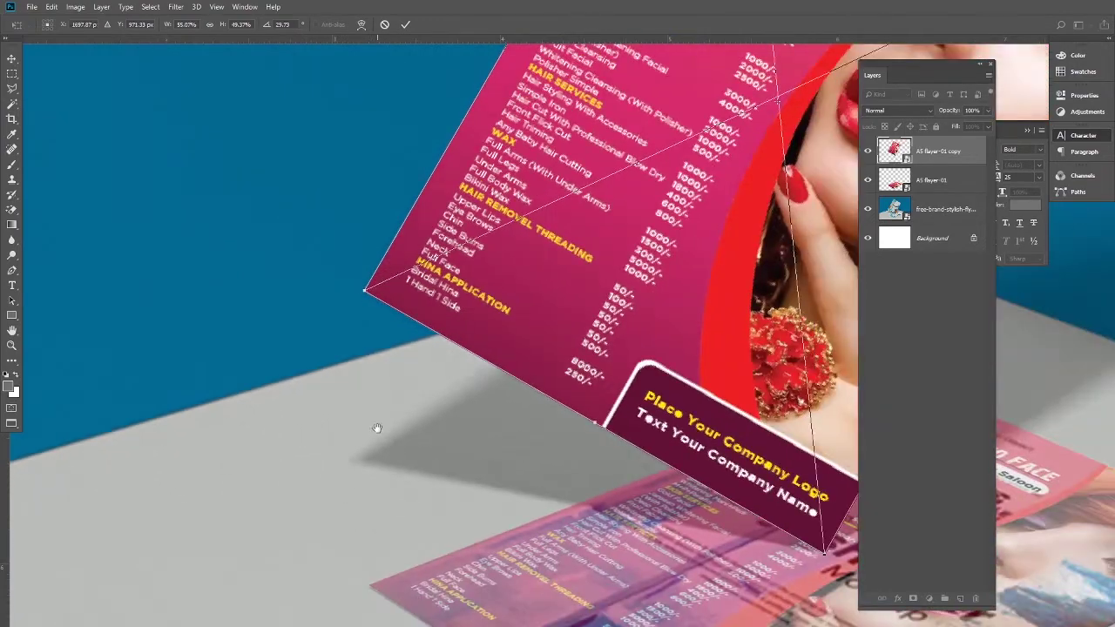
scroll(426, 363, "down", 3)
scroll(426, 363, "down", 2)
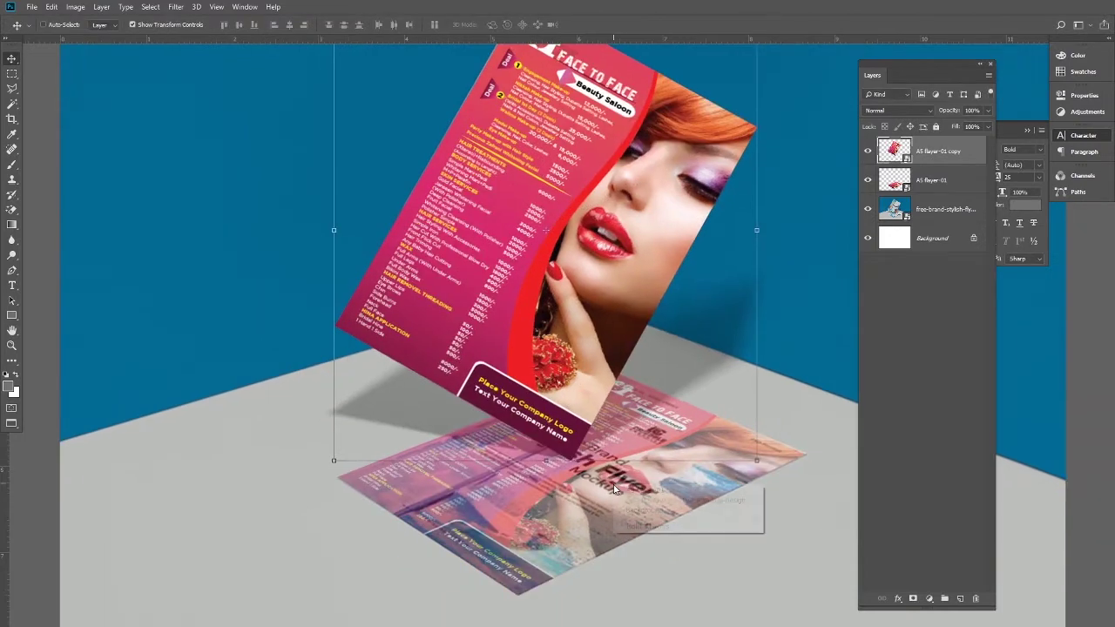
left_click(607, 501, "ctrl")
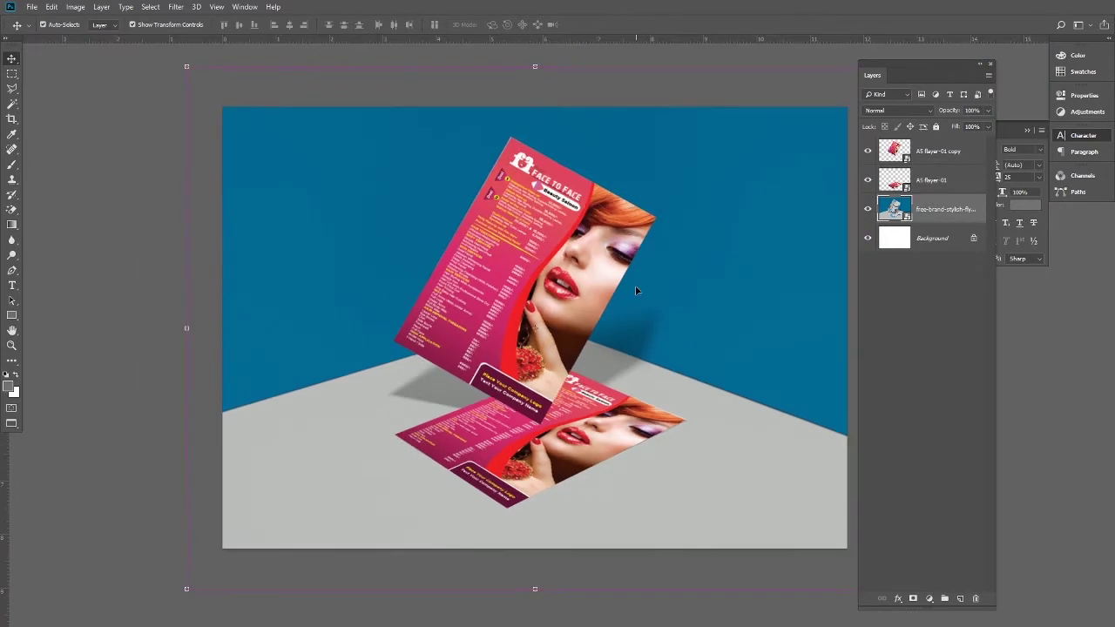
Step: Set the mockup's Hue/Saturation hue to -157, turning the blue wall orange
key("ctrl+u")
left_click_drag(553, 123, 869, 122)
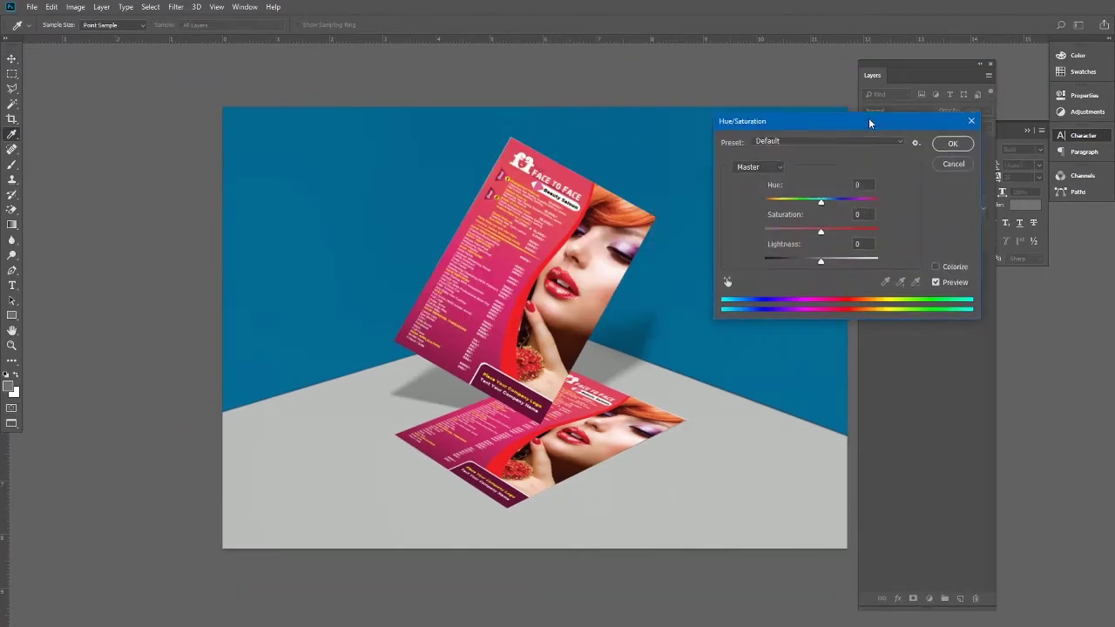
left_click_drag(821, 202, 802, 205)
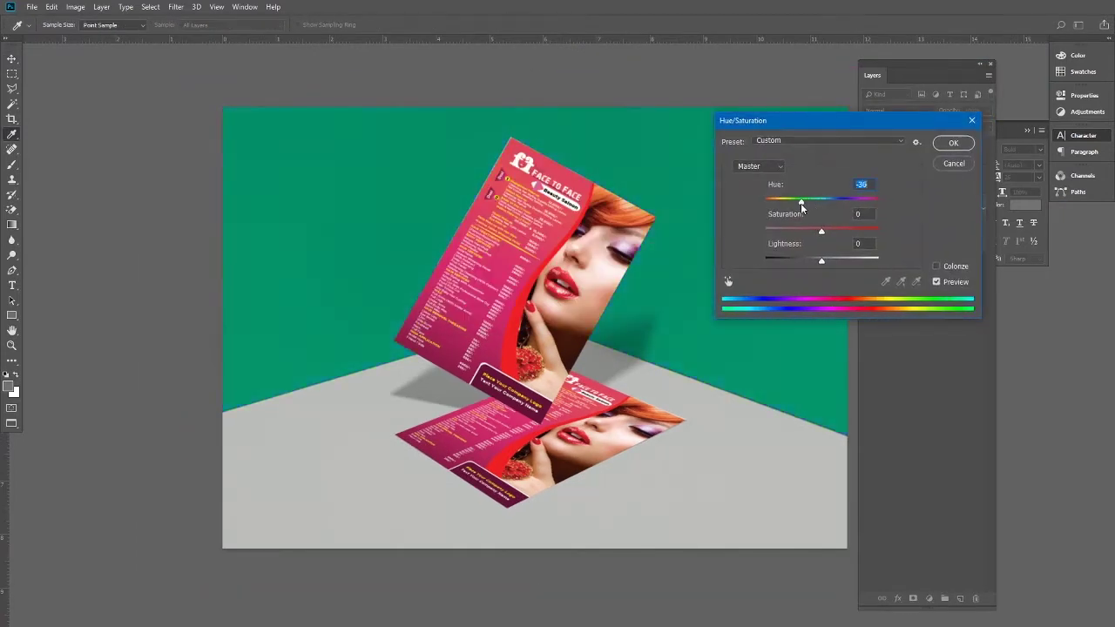
left_click_drag(801, 206, 771, 216)
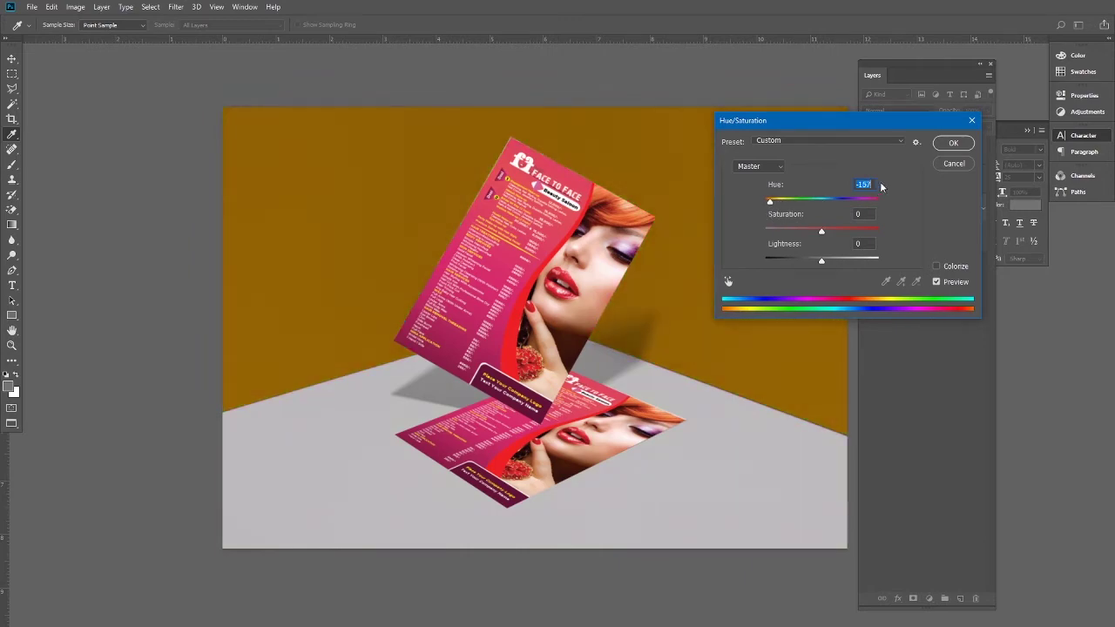
left_click(953, 143)
Step: Draw a Polygonal Lasso outline of the standing flyer's cast shadow
key("v")
scroll(349, 305, "up", 2)
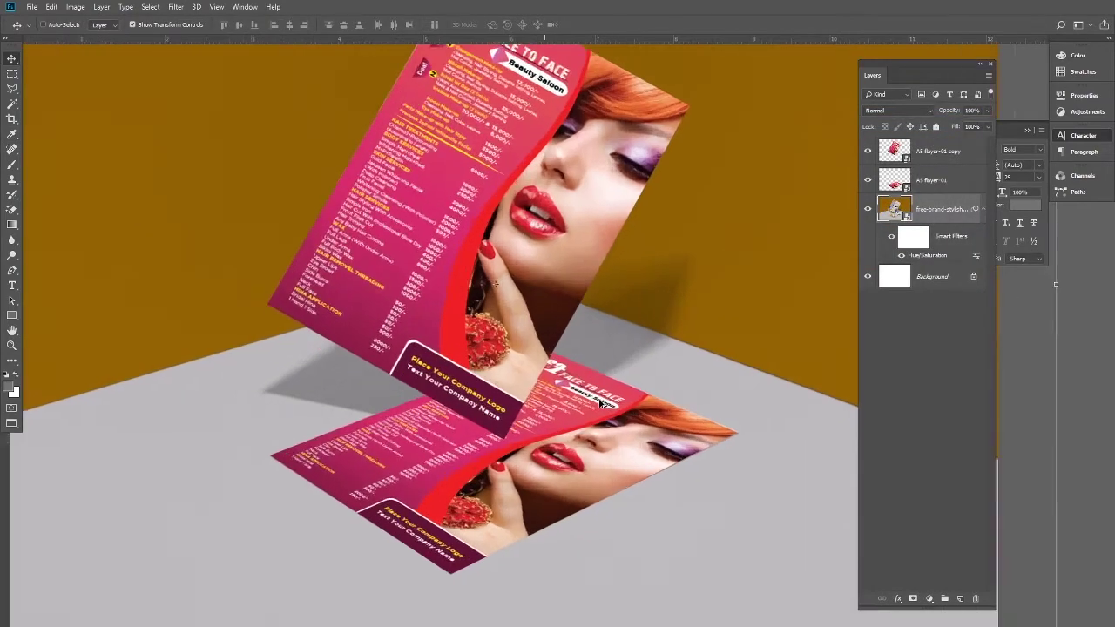
scroll(305, 314, "up", 2)
scroll(256, 316, "up", 2)
key("l")
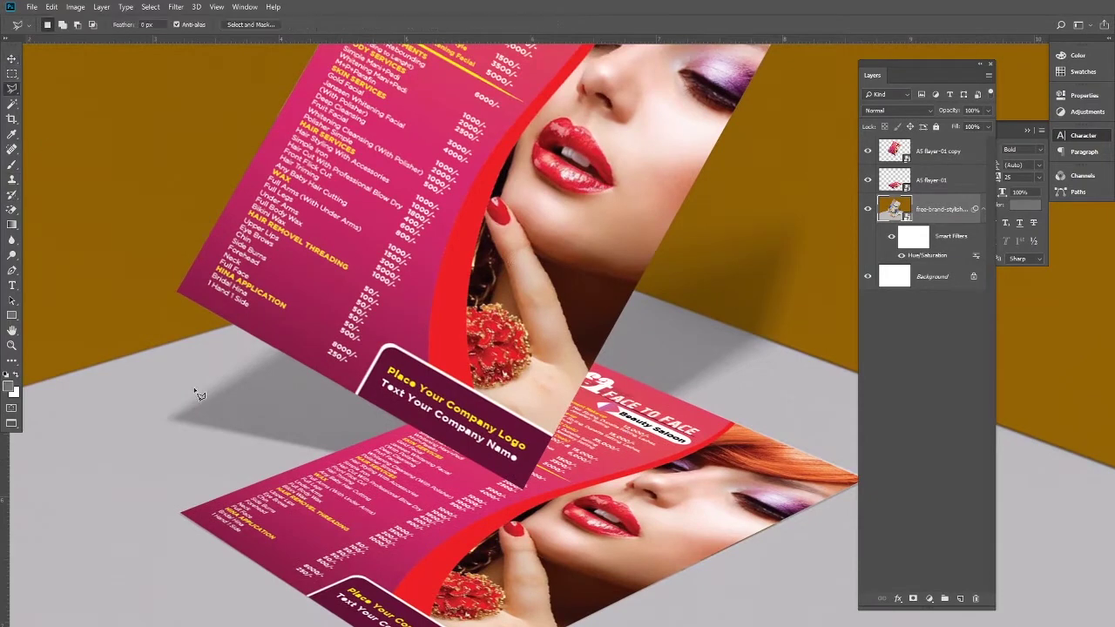
left_click_drag(340, 474, 262, 444)
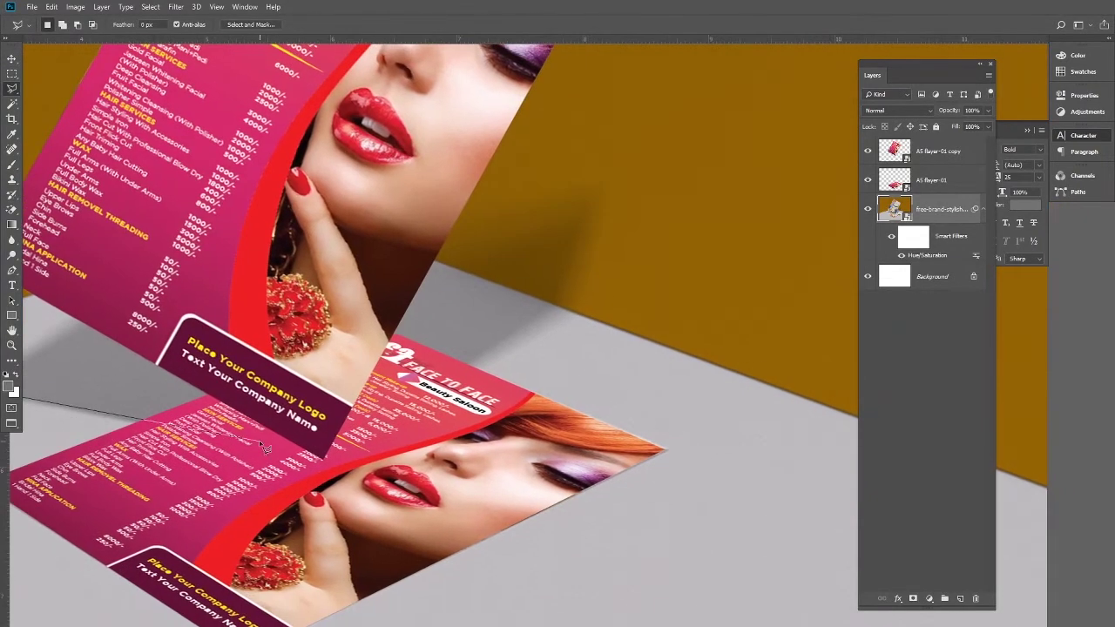
left_click(323, 460)
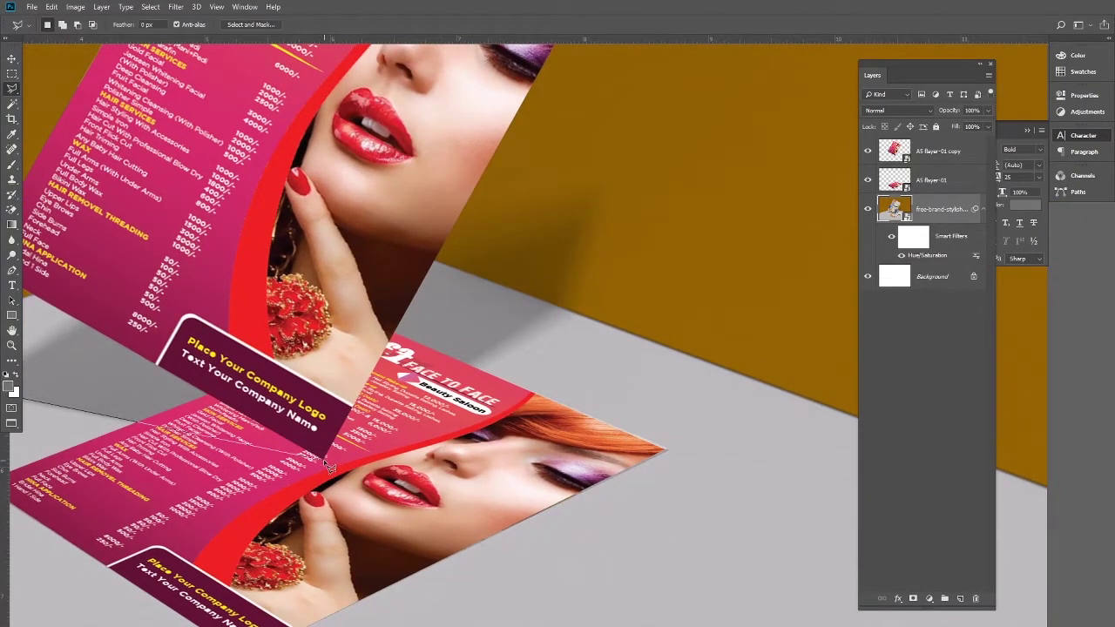
left_click(558, 307)
left_click_drag(346, 312, 297, 277)
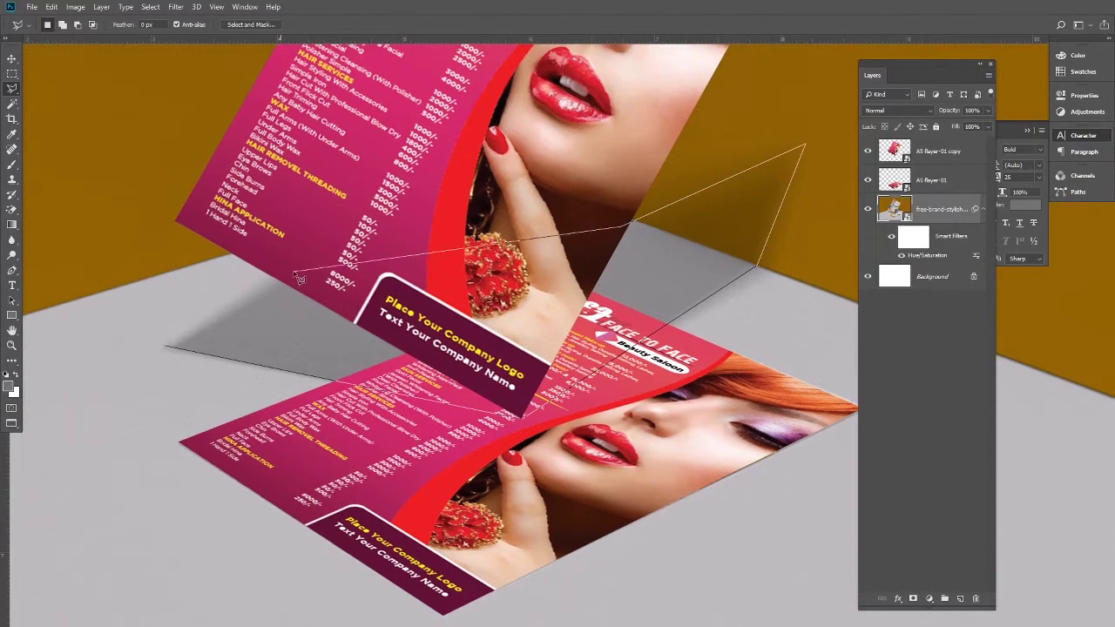
left_click(168, 348)
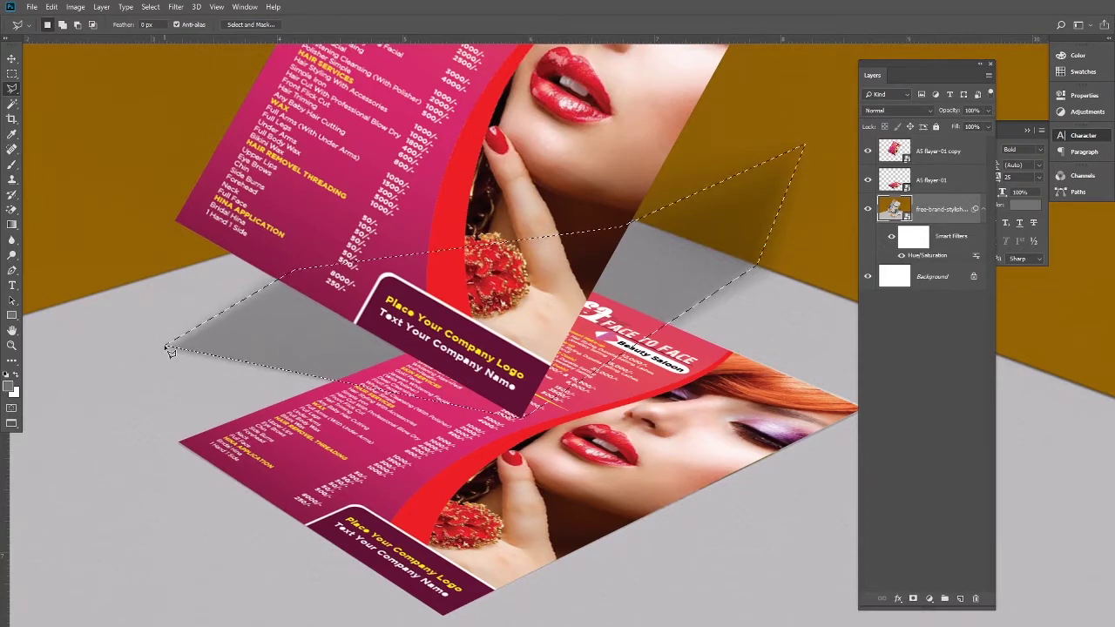
Step: Fill the selection with #626262 grey on a new layer and deselect
left_click(9, 386)
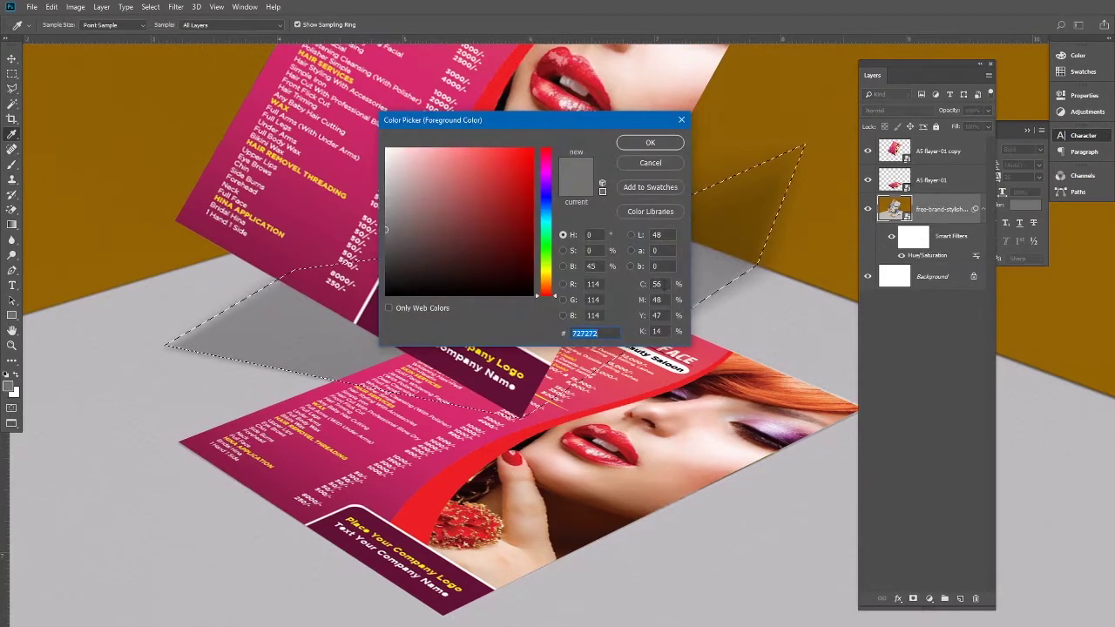
type("626262")
left_click(645, 144)
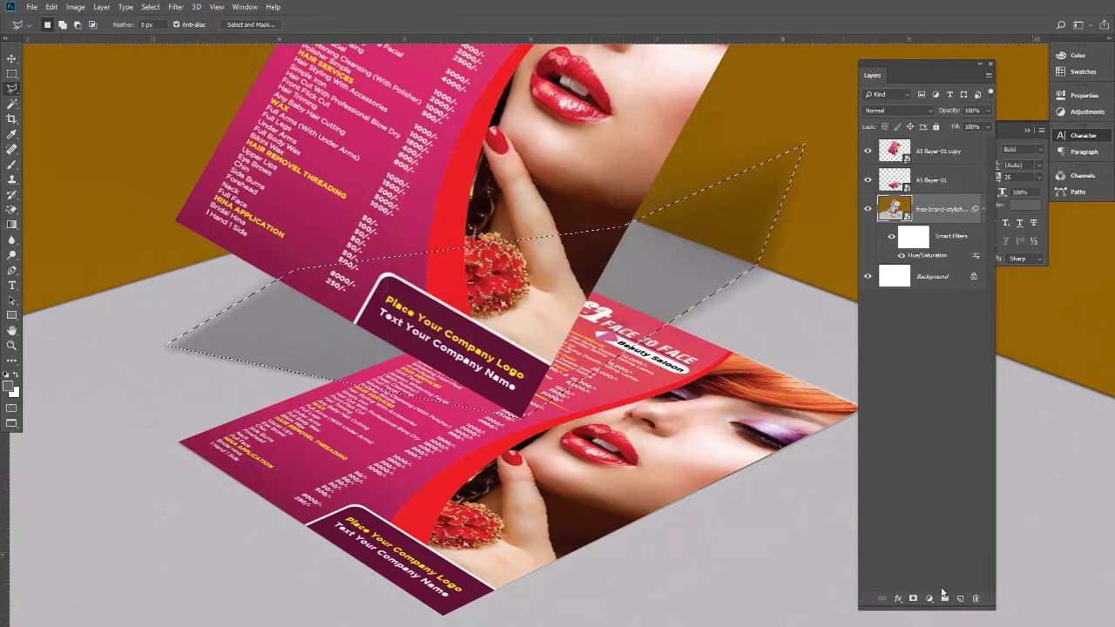
left_click(960, 598)
key("ctrl+BackSpace")
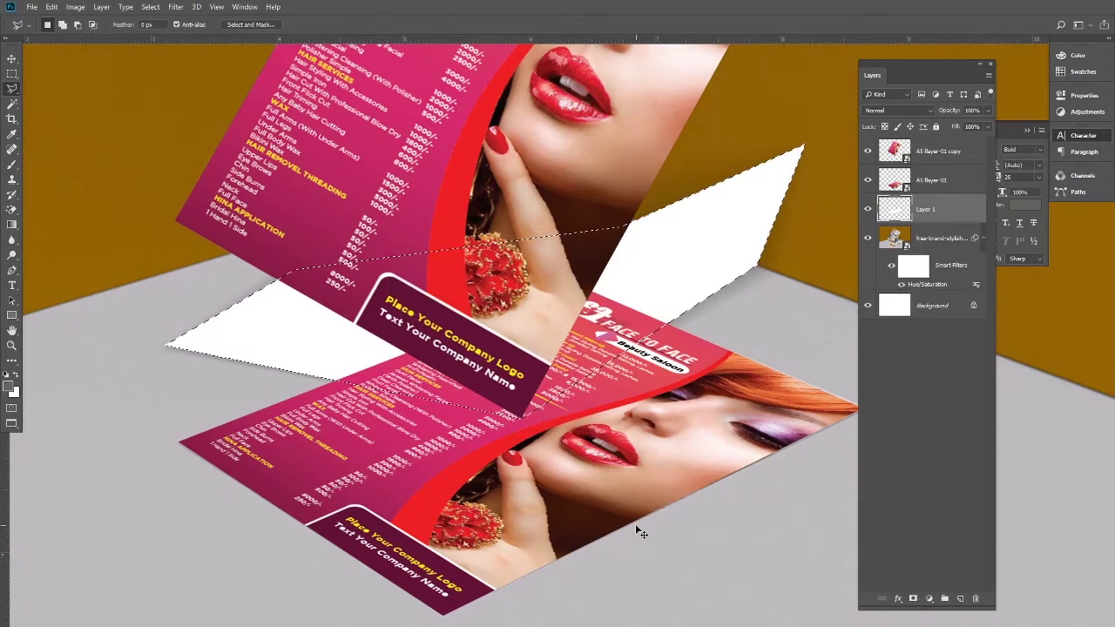
key("alt+BackSpace")
key("ctrl+d")
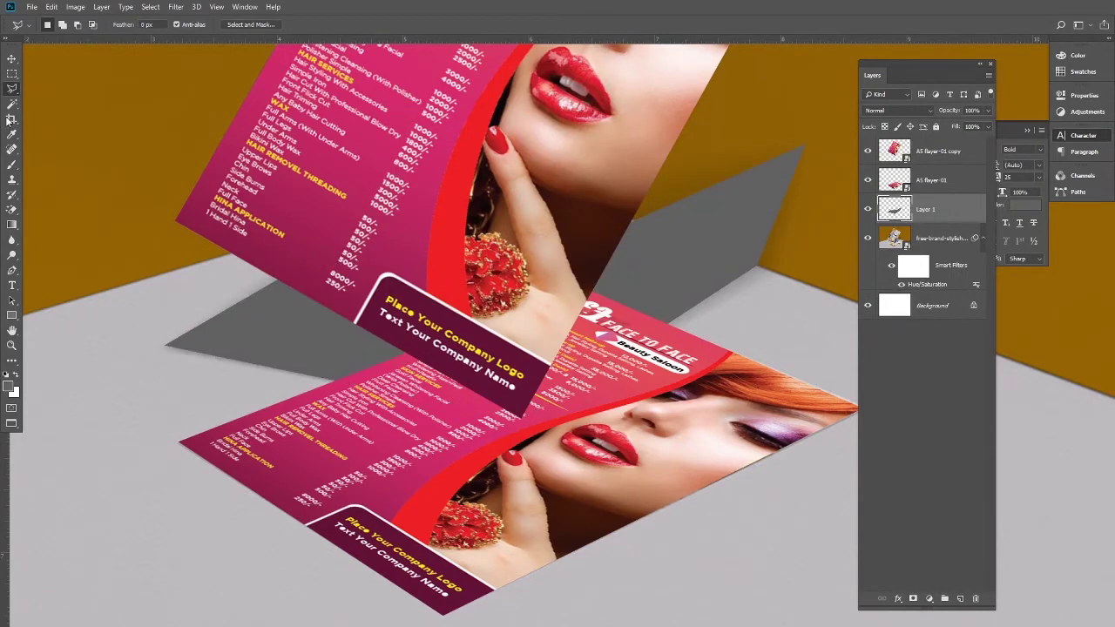
Step: Cut the shadow's wall portion to Layer 2 with Layer Via Cut and set it to Multiply
scroll(668, 269, "up", 3)
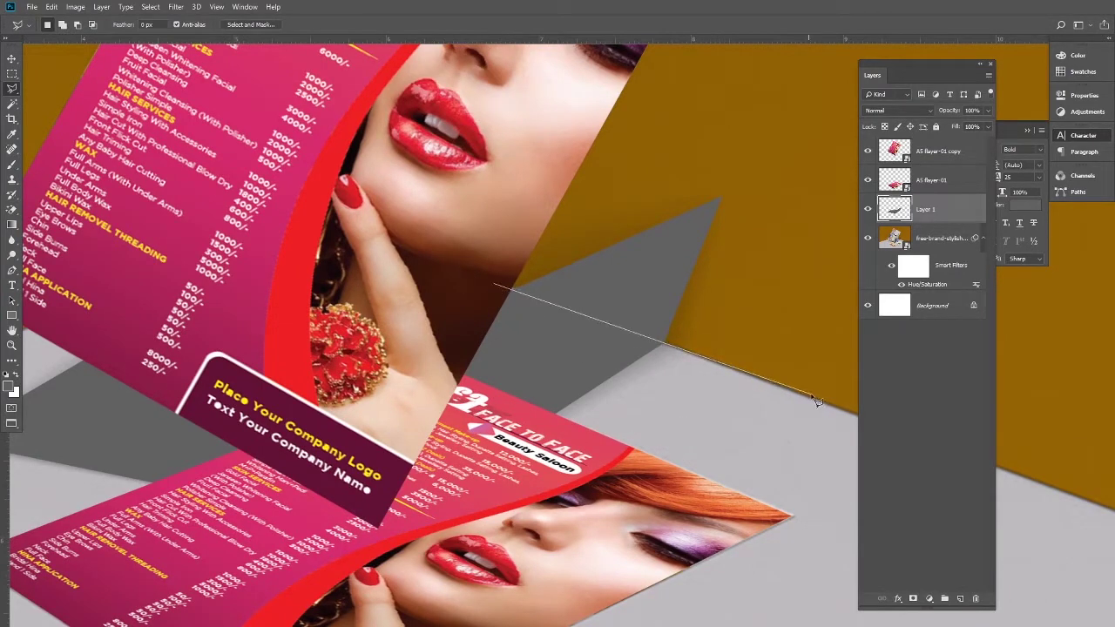
double_click(626, 153)
right_click(629, 228)
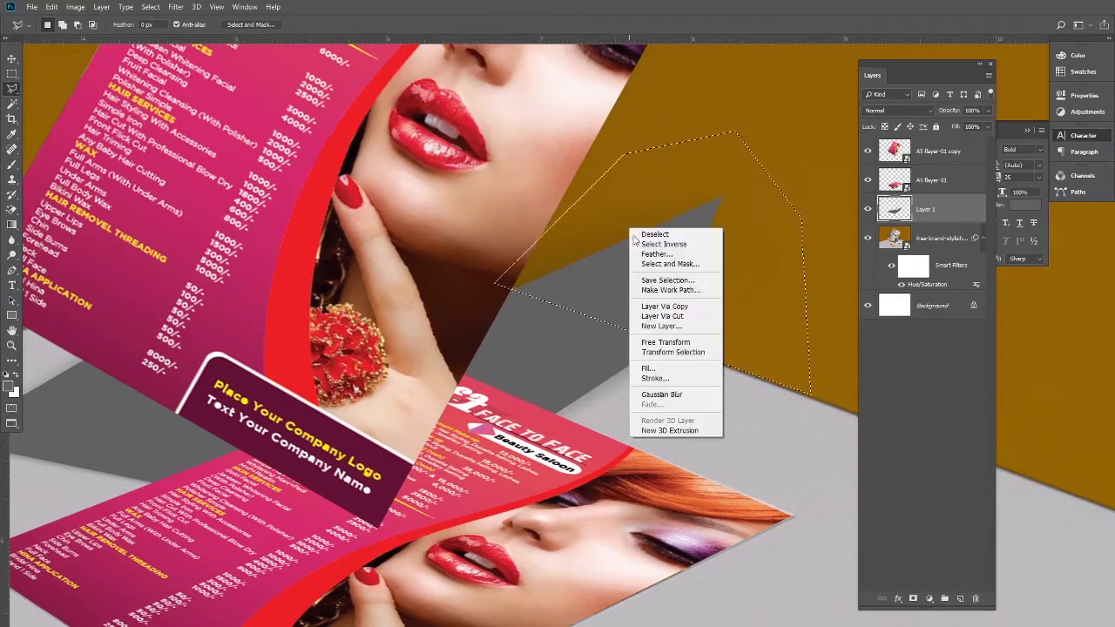
left_click(676, 317)
left_click(11, 61)
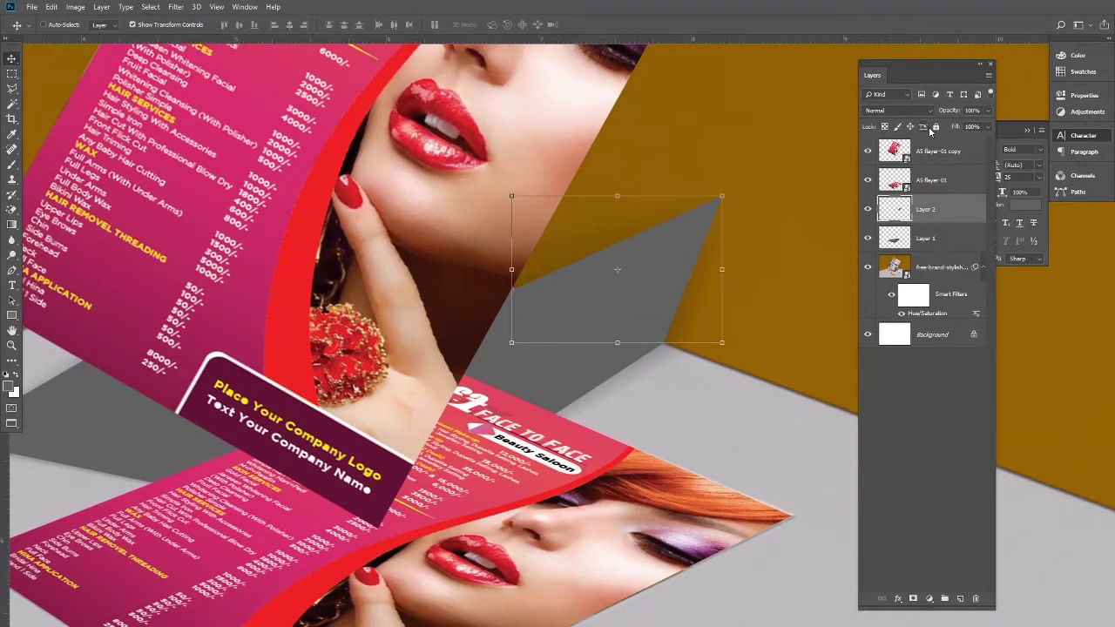
left_click(897, 110)
left_click(898, 160)
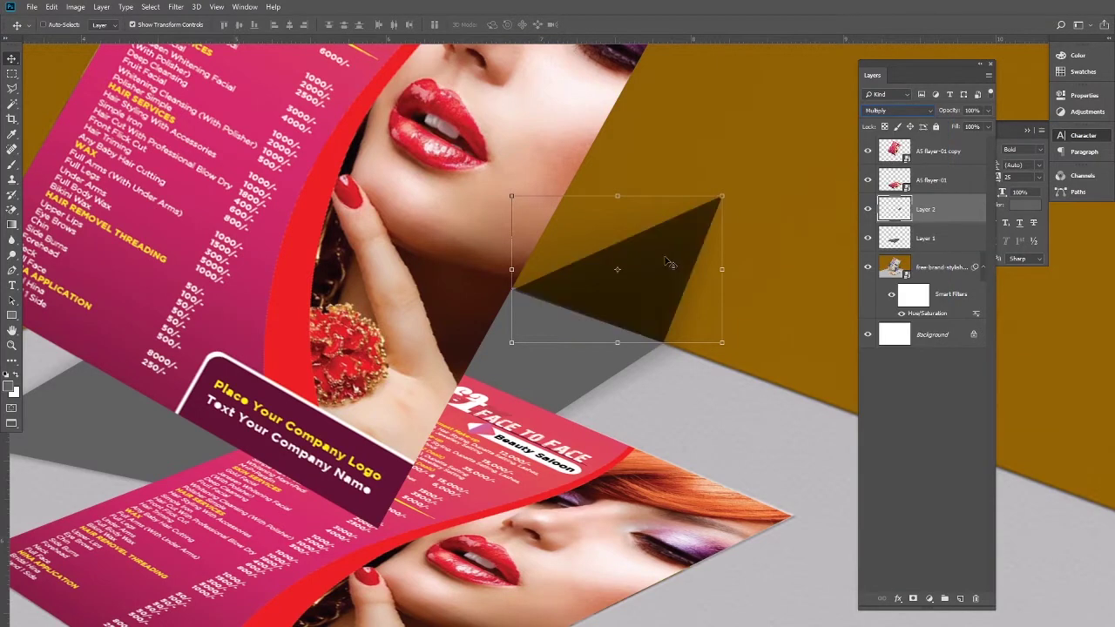
Step: Add a layer mask to Layer 2 and brush away the wall shadow's top and lower-right edges
left_click(912, 600)
right_click(11, 167)
left_click(61, 164)
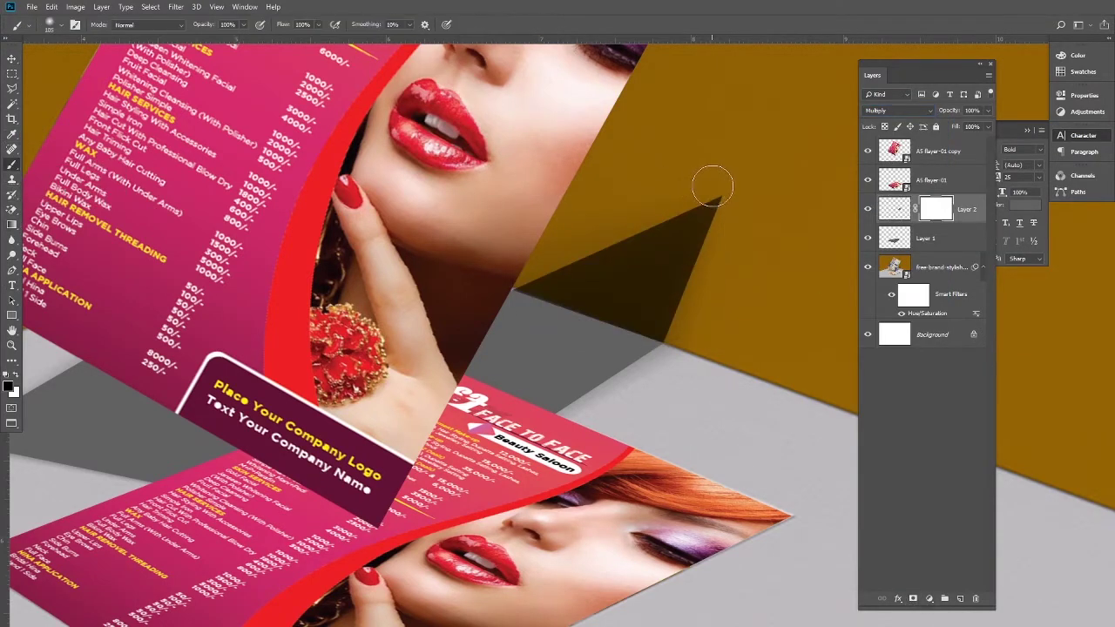
left_click_drag(669, 202, 507, 273)
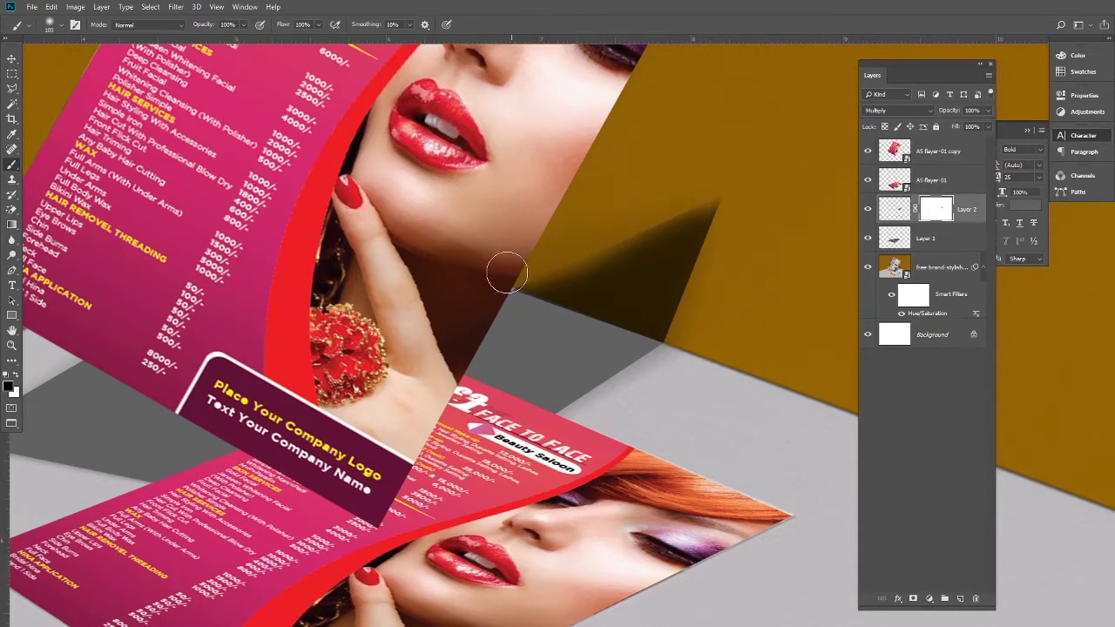
scroll(698, 196, "up", 2)
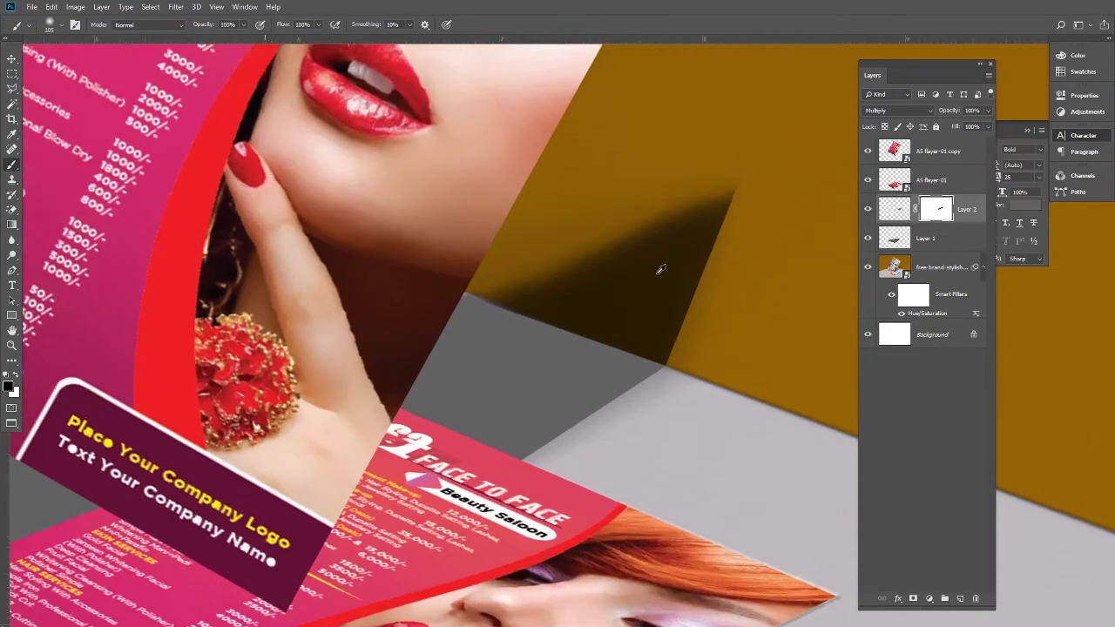
mouse_move(717, 303)
left_mouse_down()
mouse_move(729, 291)
mouse_move(706, 374)
left_mouse_up()
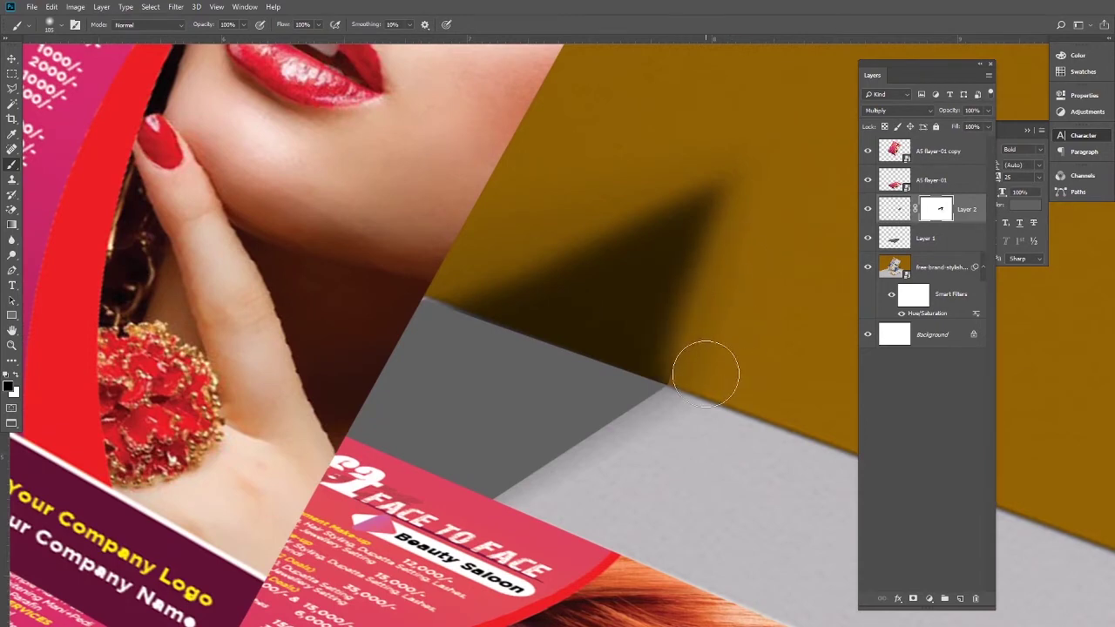
Step: Lower the wall shadow layer's fill to 25%
left_click(12, 59)
key("Return")
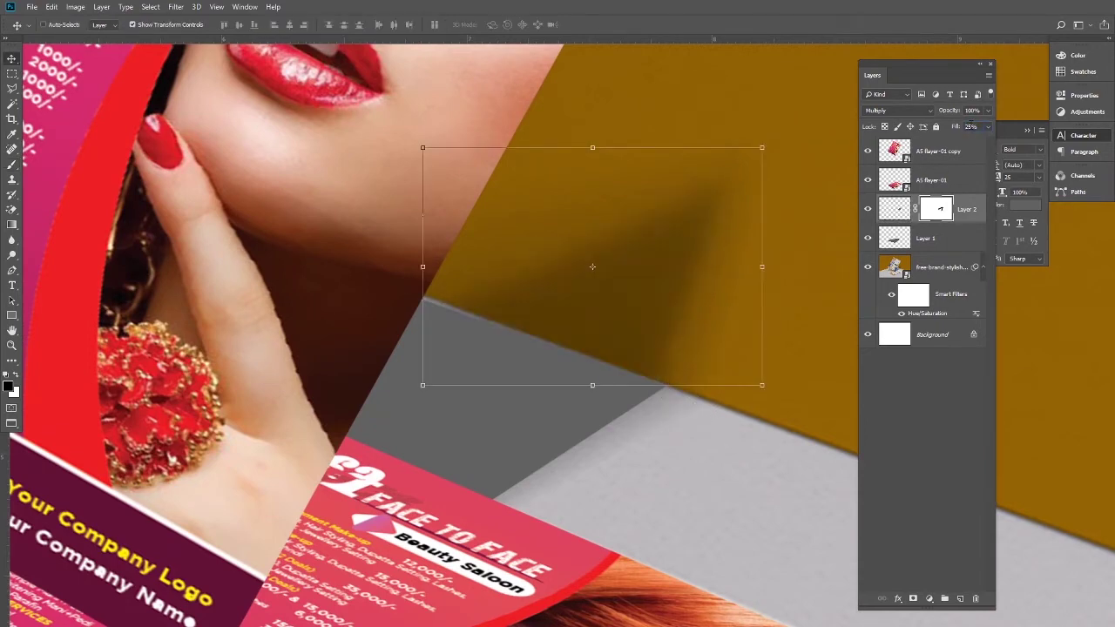
scroll(744, 293, "down", 2)
left_click_drag(925, 237, 649, 362)
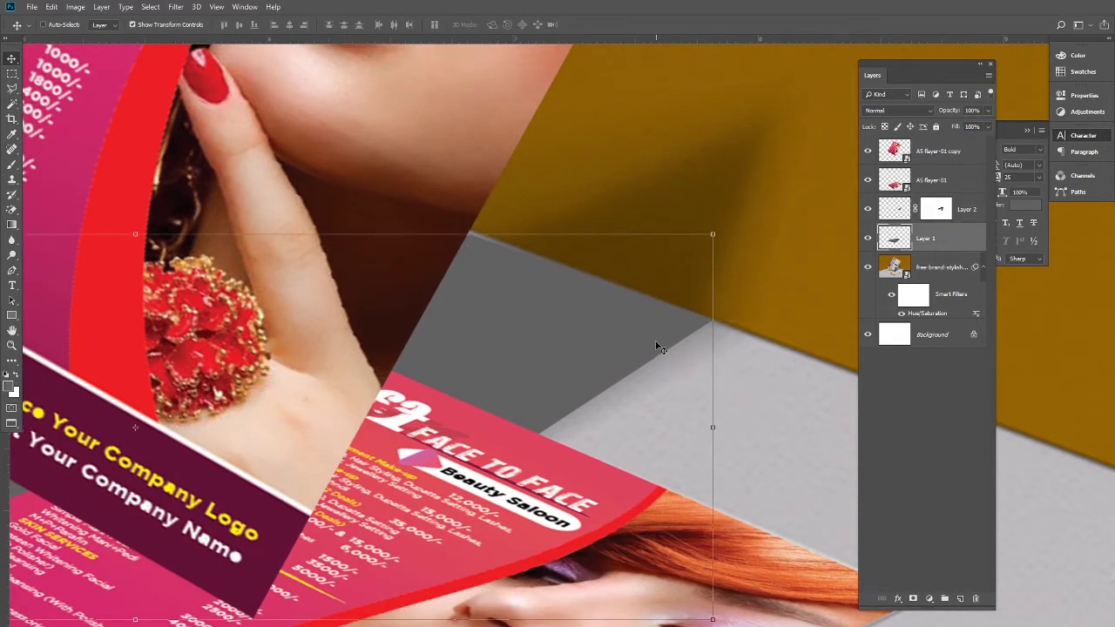
Step: Set the Layer 1 floor shadow to Multiply and add a layer mask
left_click(927, 111)
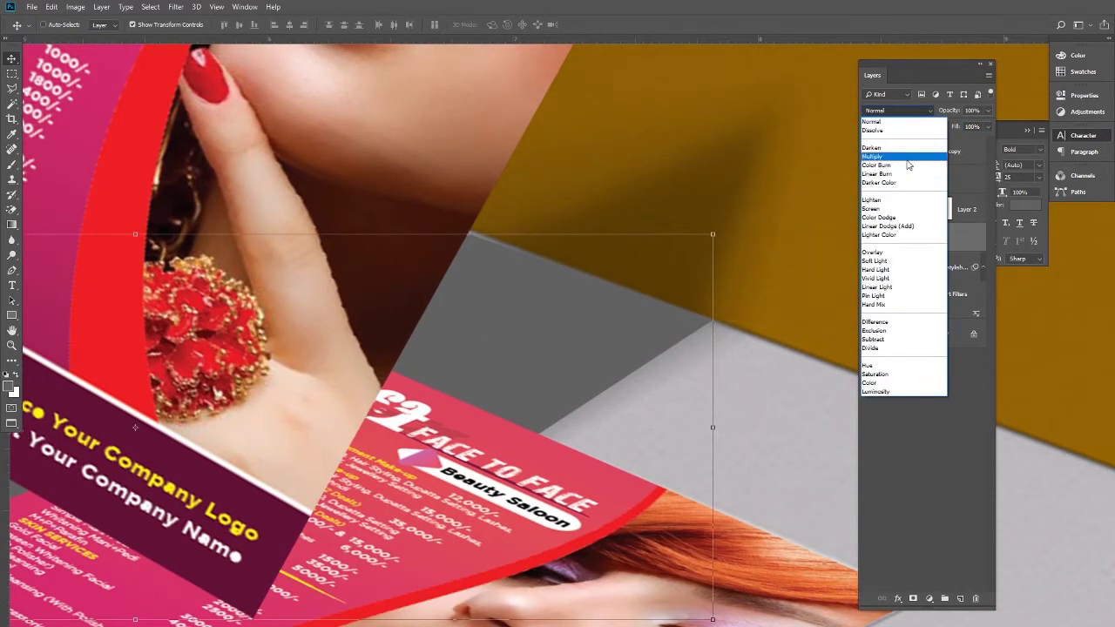
left_click(881, 157)
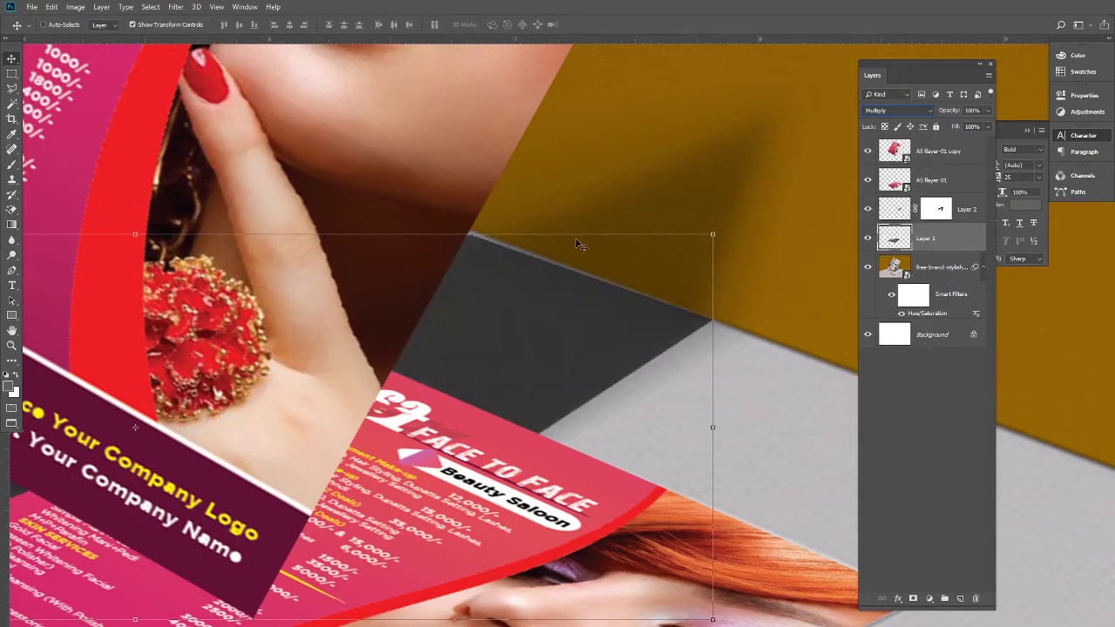
left_click(11, 164)
left_click(914, 600)
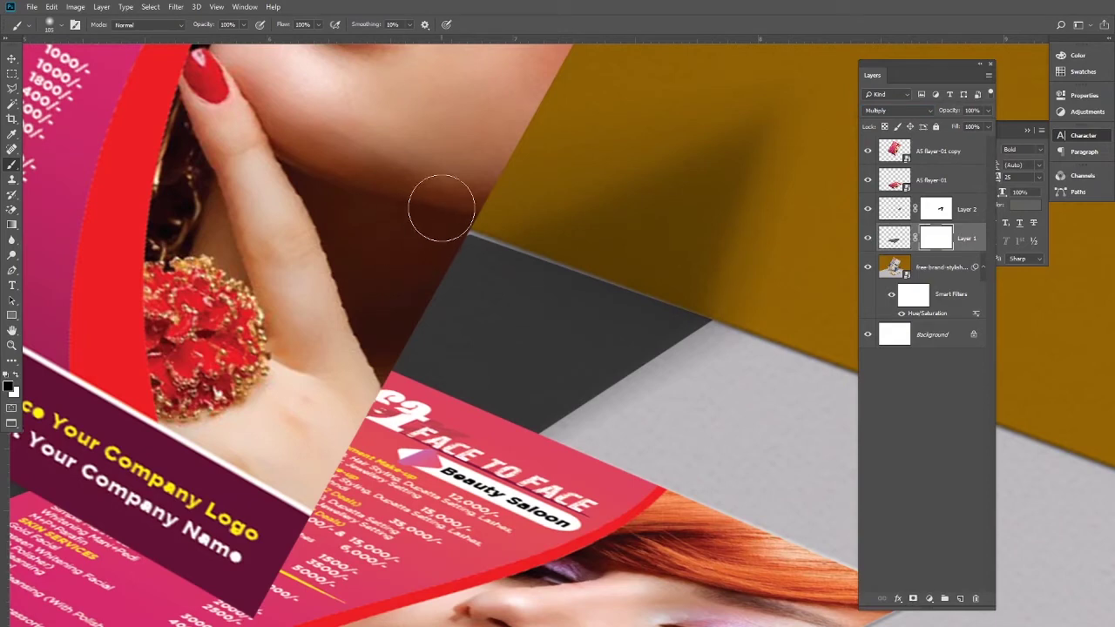
Step: Brush the floor shadow's mask to soften its edges near the wall and far side
left_click_drag(474, 200, 727, 303)
mouse_move(479, 200)
left_mouse_down()
mouse_move(714, 315)
mouse_move(700, 358)
left_mouse_up()
mouse_move(658, 394)
left_mouse_down()
mouse_move(610, 423)
mouse_move(636, 410)
mouse_move(585, 424)
mouse_move(557, 463)
left_mouse_up()
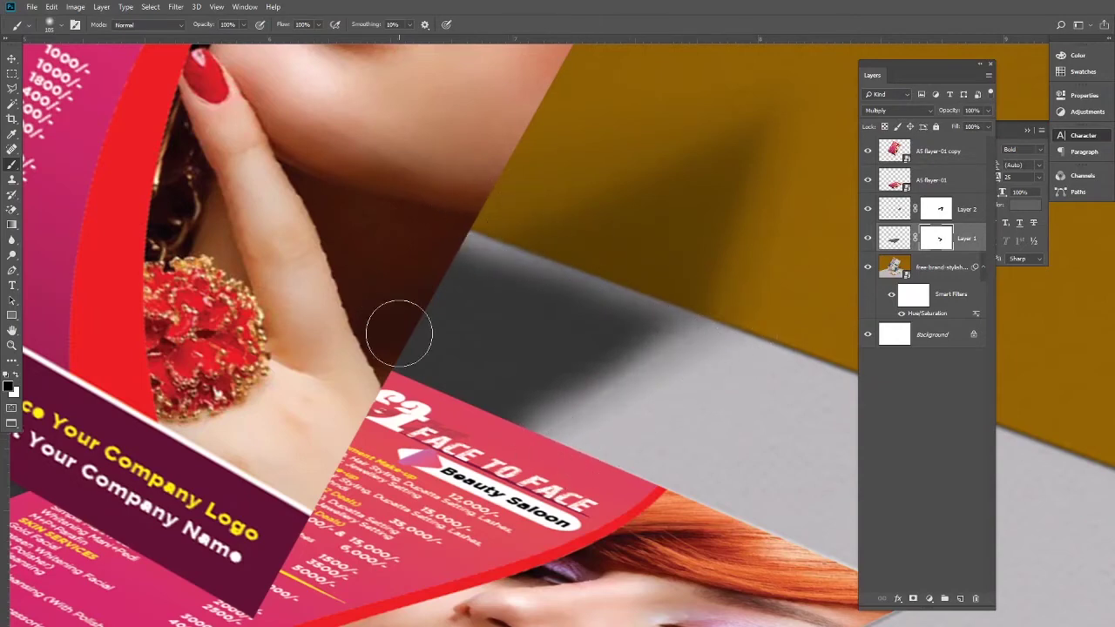
scroll(399, 323, "down", 5)
scroll(155, 314, "left", 5)
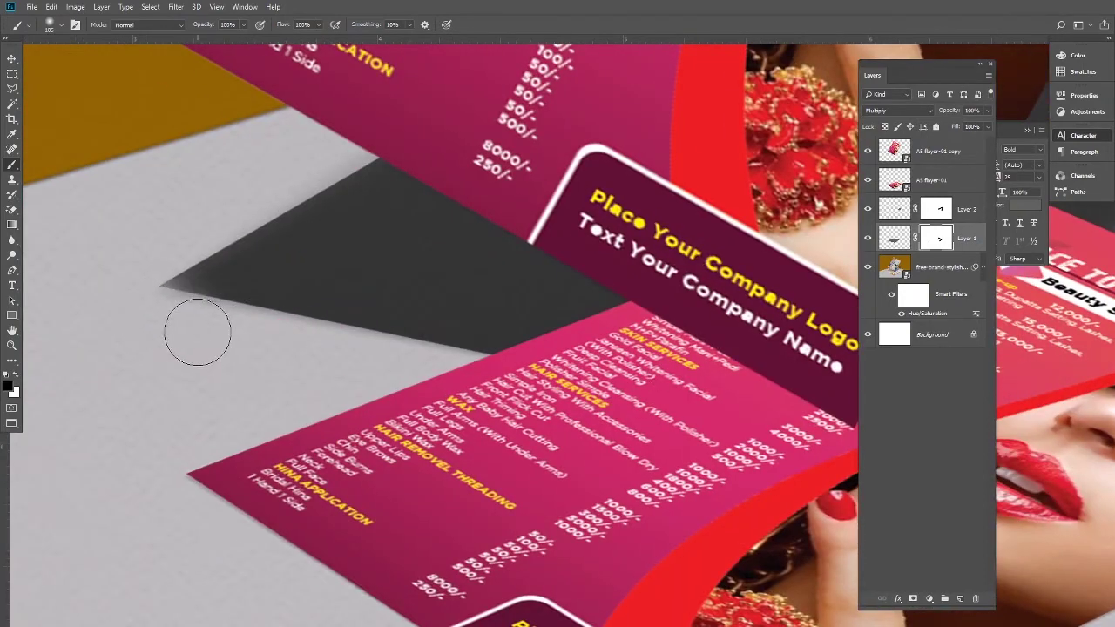
mouse_move(399, 119)
left_mouse_down()
mouse_move(369, 119)
mouse_move(236, 233)
mouse_move(253, 214)
mouse_move(208, 229)
left_mouse_up()
key("ctrl+z")
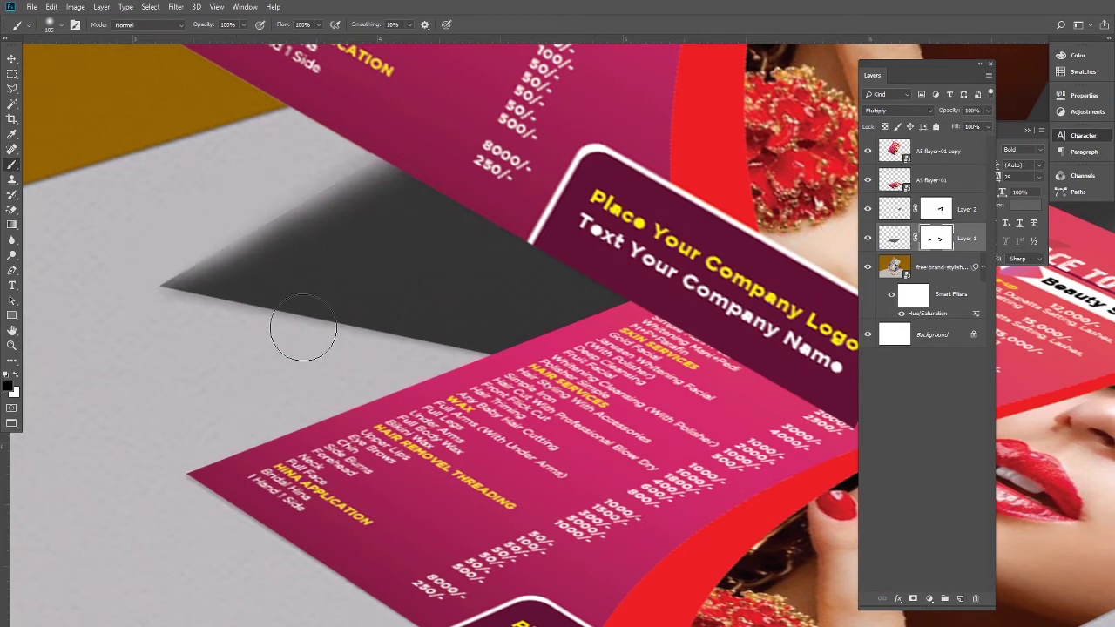
scroll(299, 329, "down", 5)
scroll(302, 265, "up", 2)
Step: Restack the layers so the floor shadow lies above A5 flayer-01 but below its standing copy
left_click(11, 58)
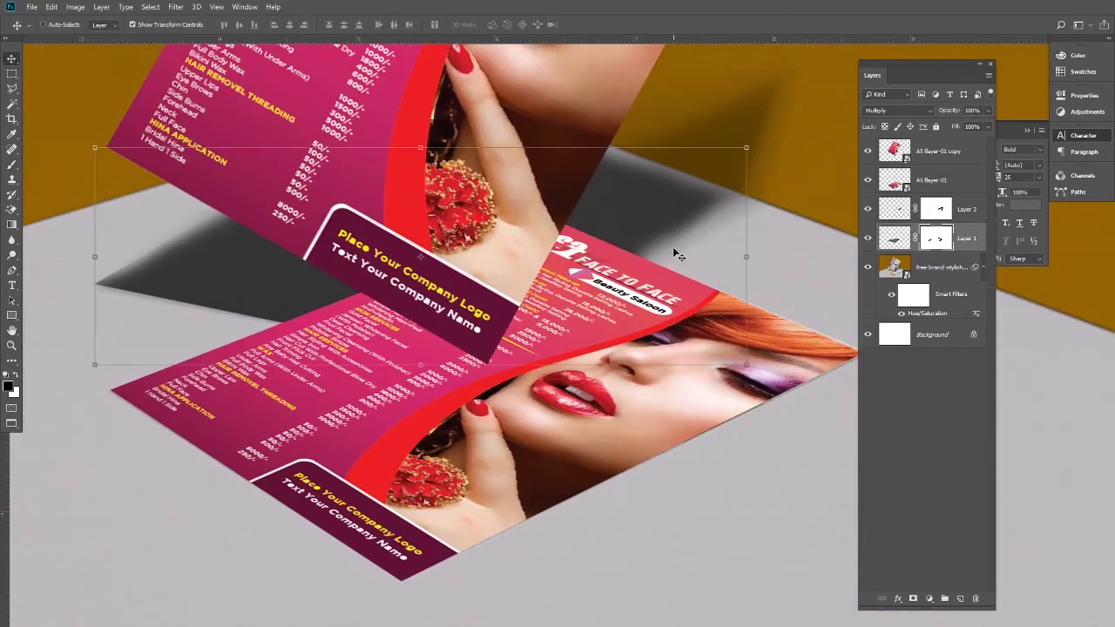
key("ctrl+shift+bracketright")
right_click(395, 86)
left_click(399, 87)
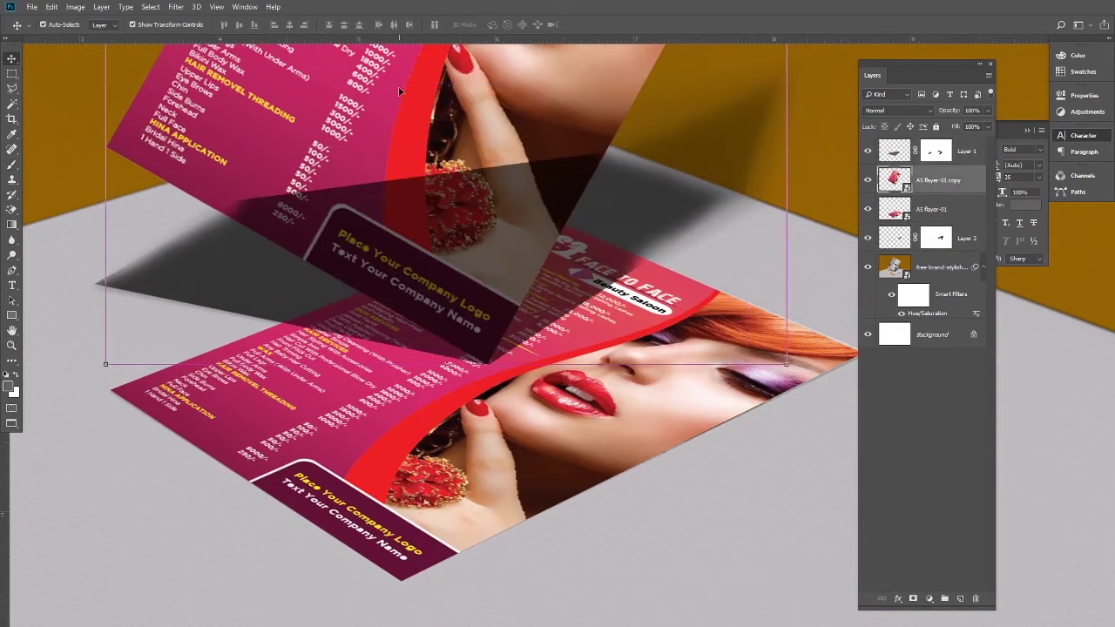
key("ctrl+shift+bracketright")
Step: Lower the floor shadow layer's fill to 34%
scroll(473, 195, "up", 3)
left_click(895, 181)
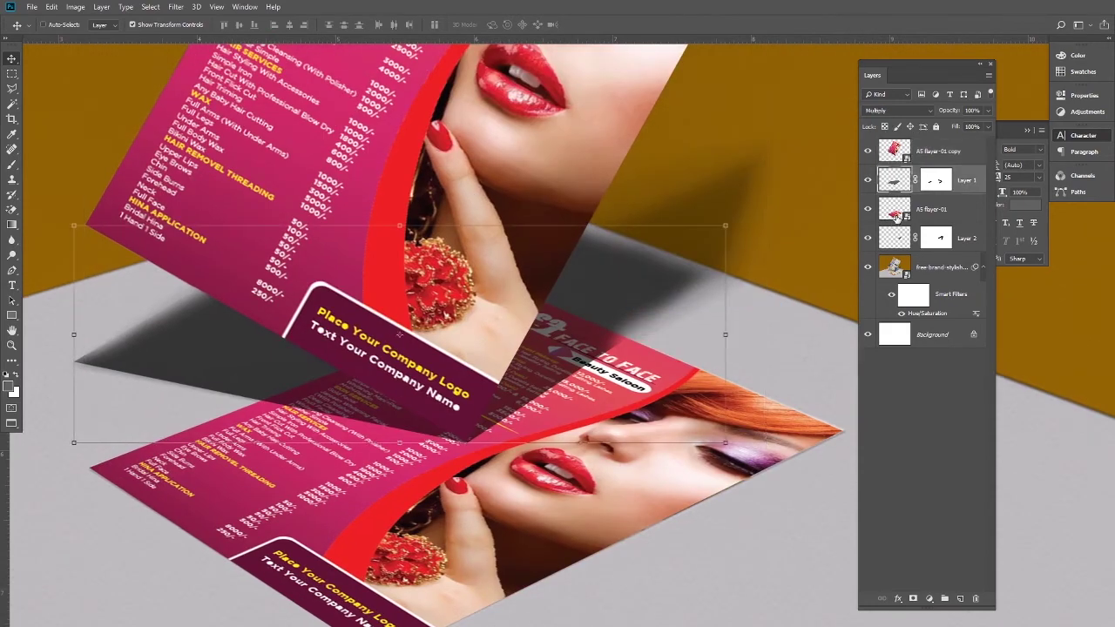
left_click_drag(949, 145, 947, 146)
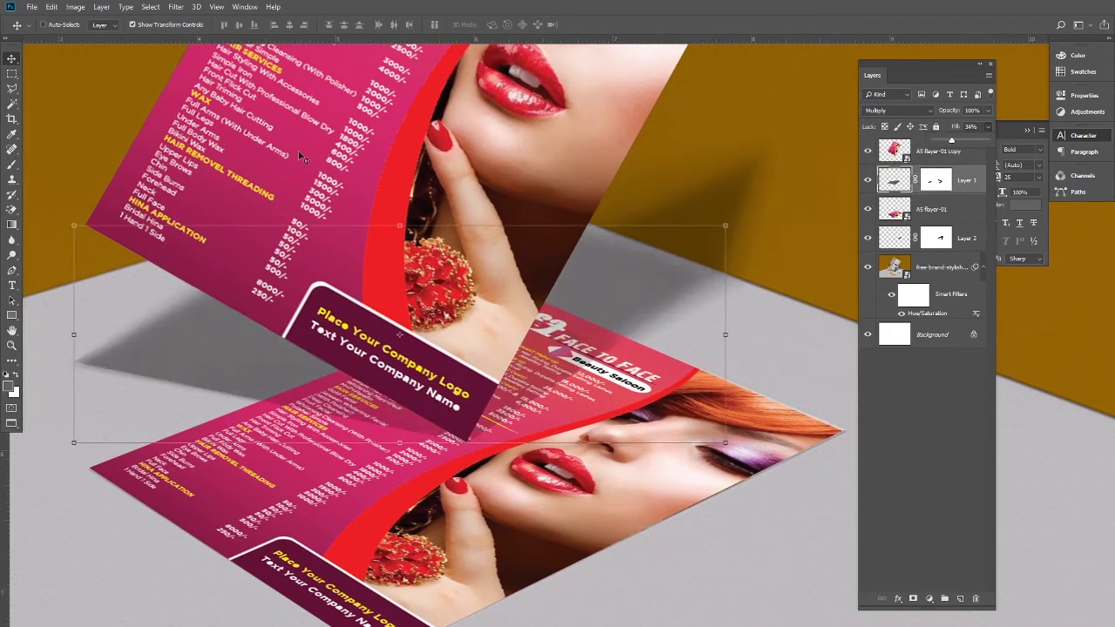
left_click(174, 7)
mouse_move(239, 139)
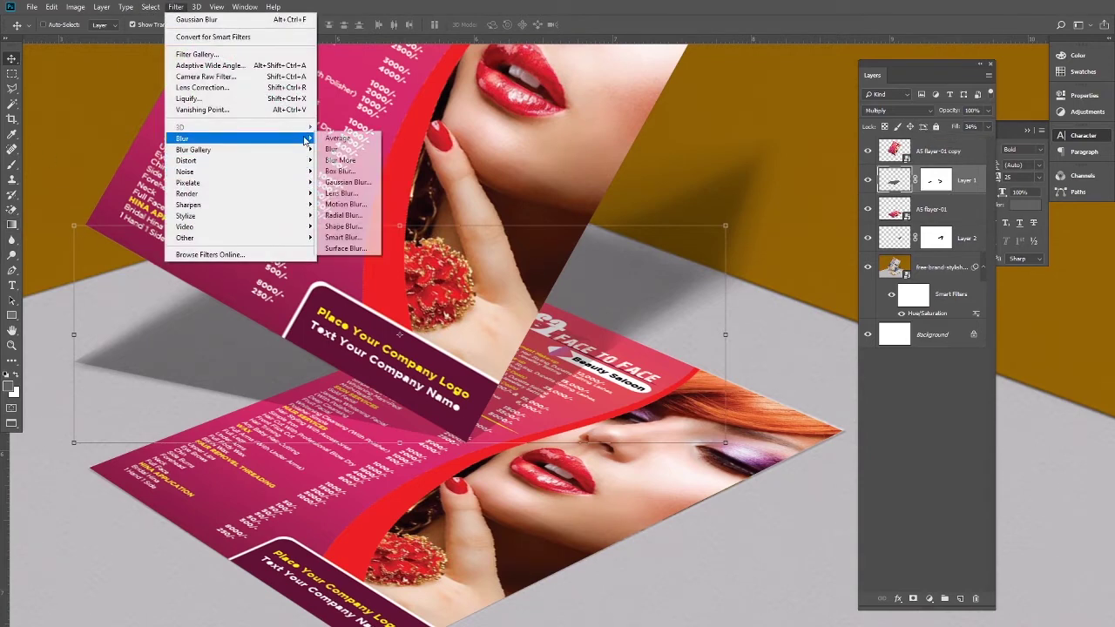
Step: Soften the floor shadow with a 4.8 px Gaussian Blur
left_click(344, 184)
left_click(462, 228)
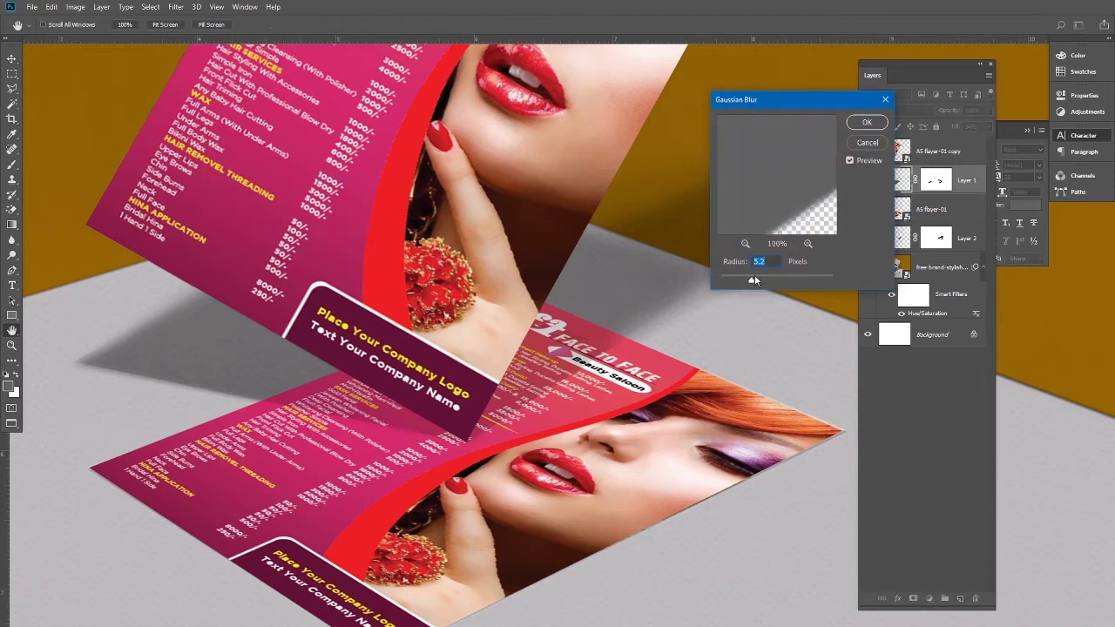
left_click(875, 123)
Step: Perspective-transform the floor shadow, pulling its top-right corner further right
key("ctrl+t")
right_click(581, 260)
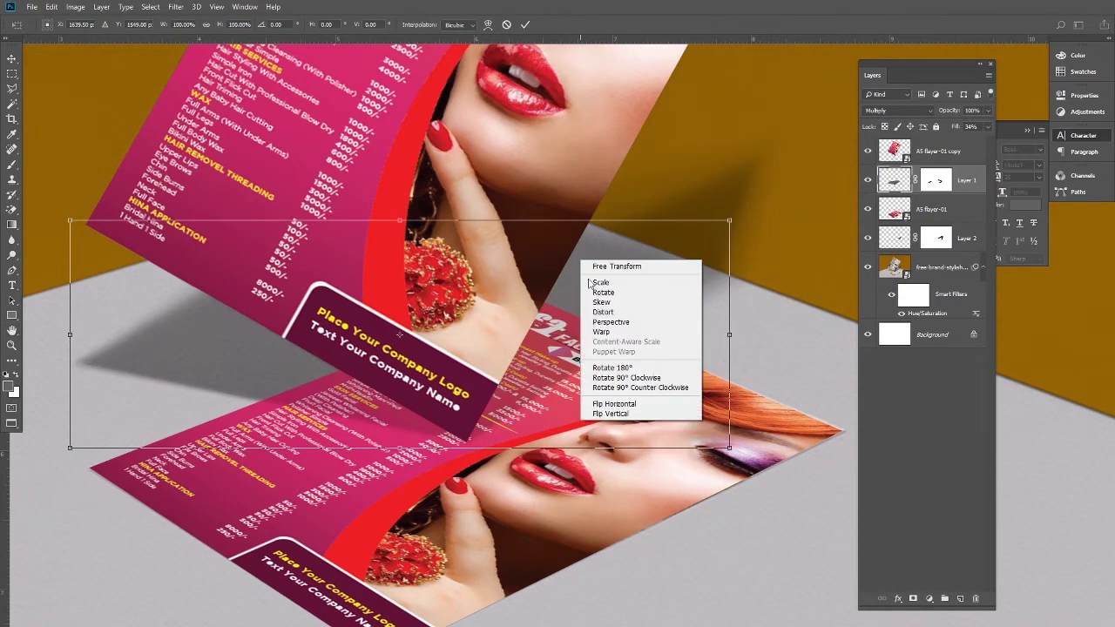
left_click(627, 324)
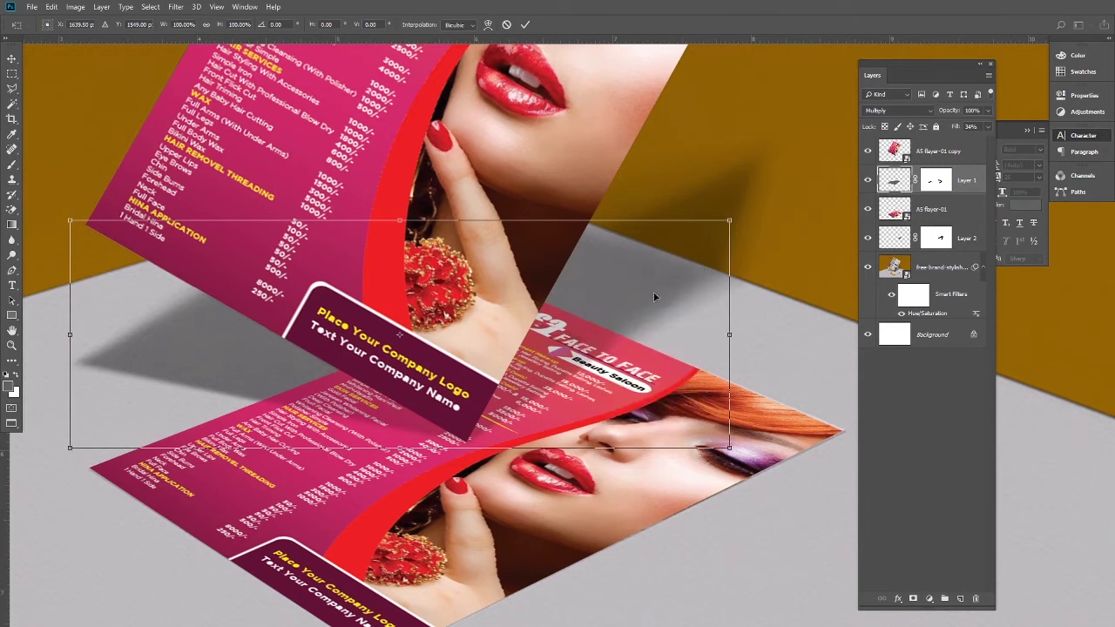
left_click_drag(732, 222, 745, 221)
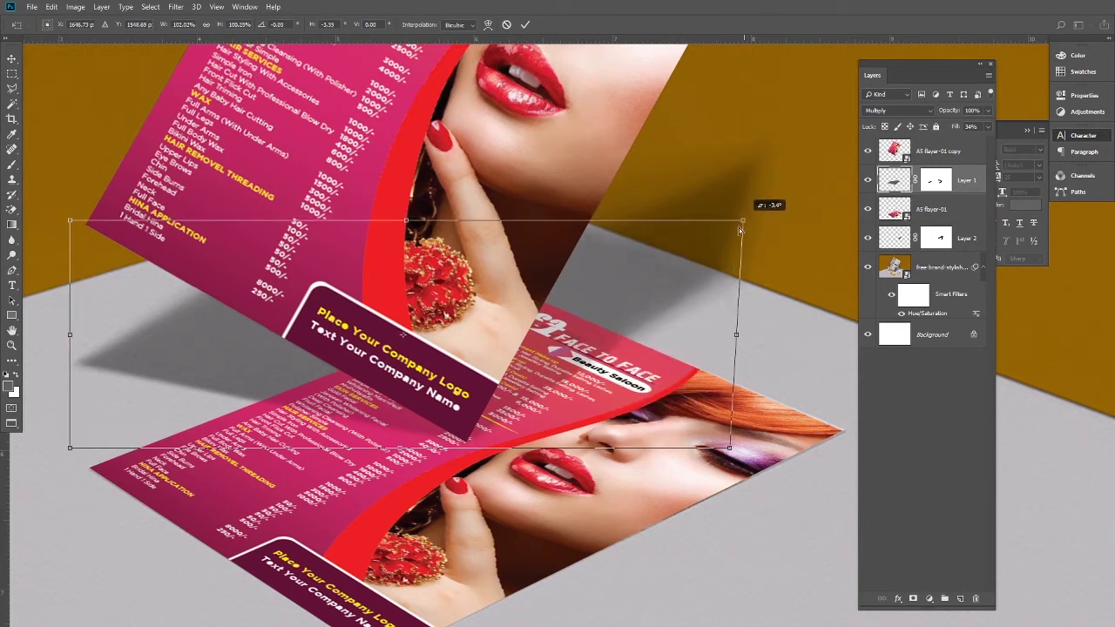
scroll(559, 460, "down", 1)
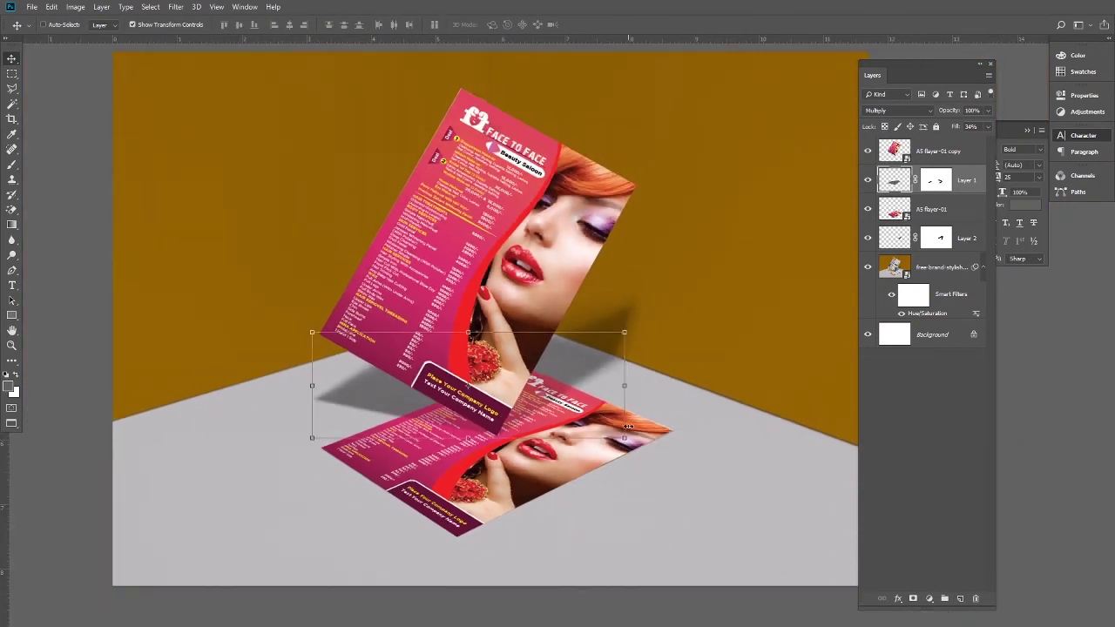